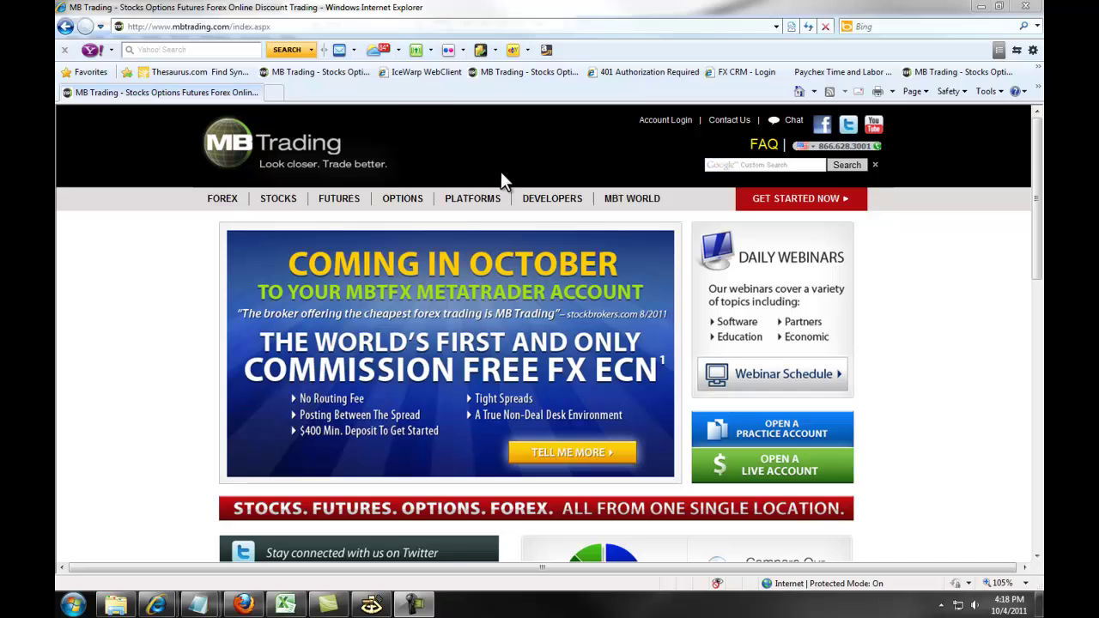
- Go to the MB Trading Platforms overview and scroll down to the MBT Desktop Pro listing
click(468, 198)
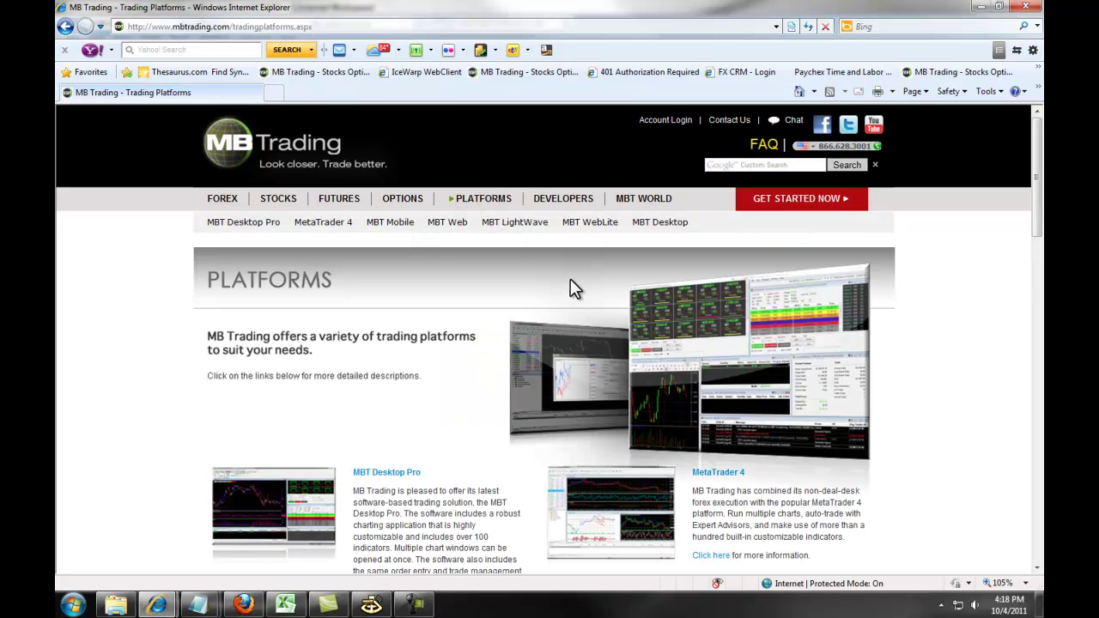
scroll(562, 279, down, 1)
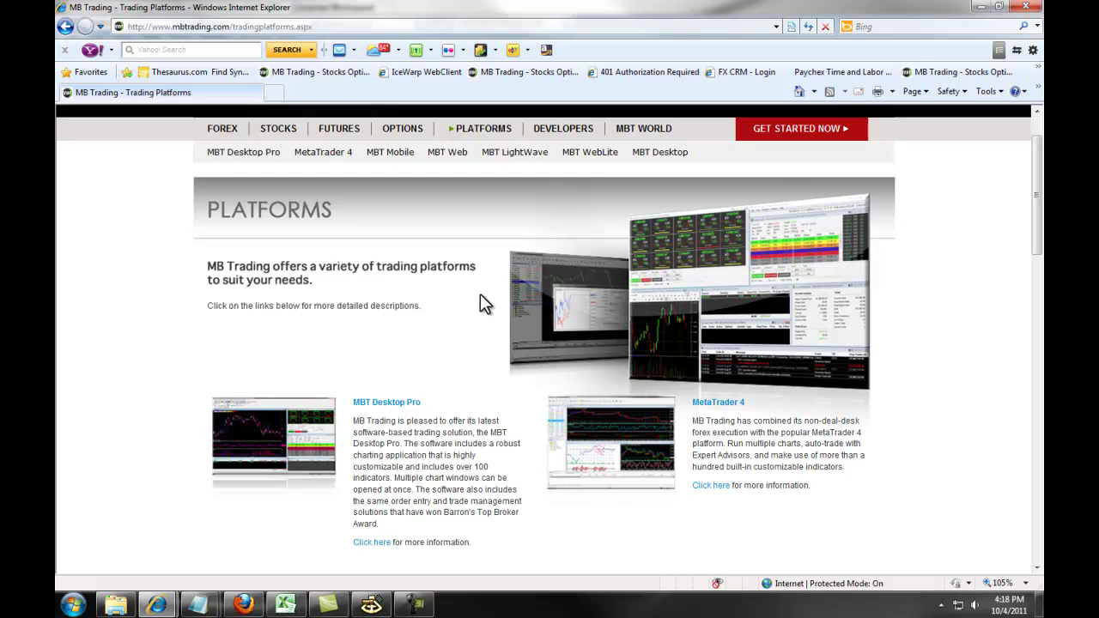
scroll(482, 302, down, 1)
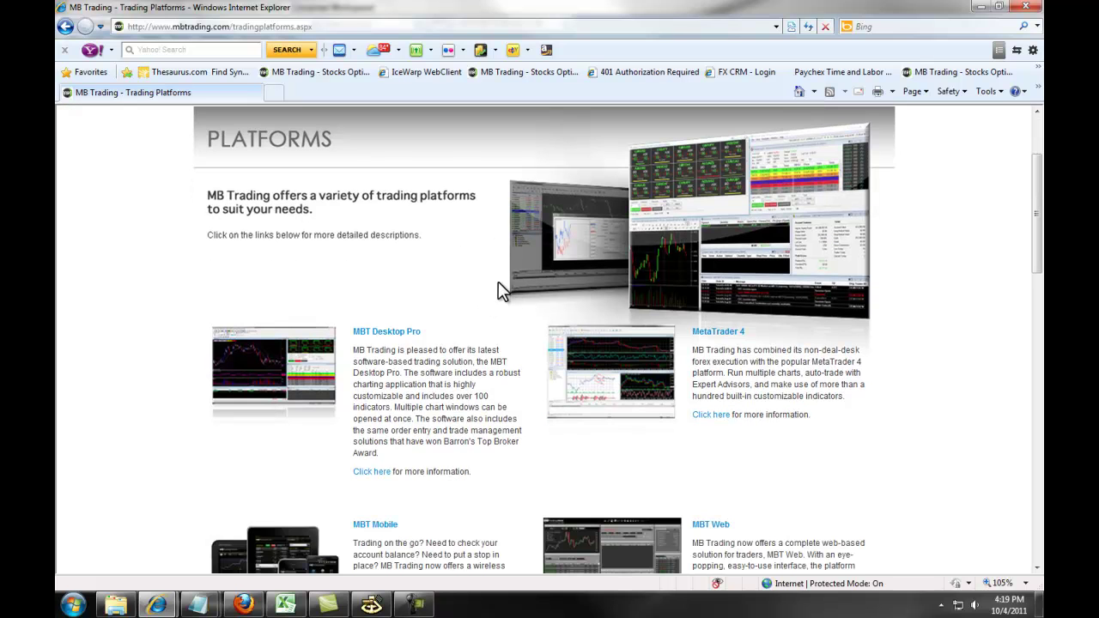
scroll(511, 283, down, 1)
scroll(511, 283, down, 1)
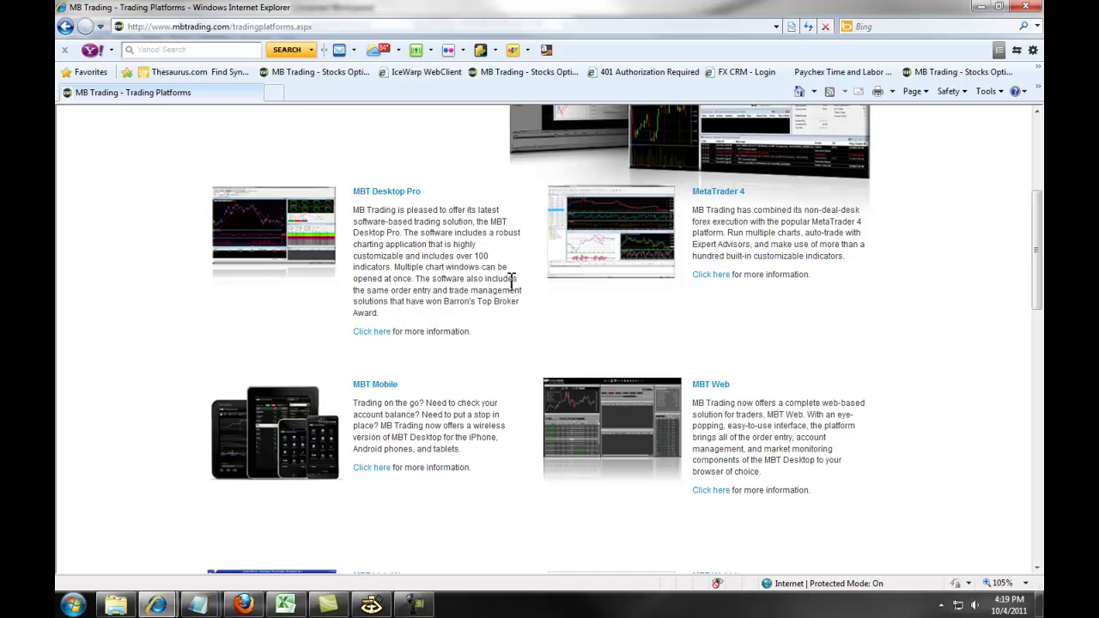
- Open the MBT Desktop Pro product page and read through its Software Overview and User Manual section
click(388, 193)
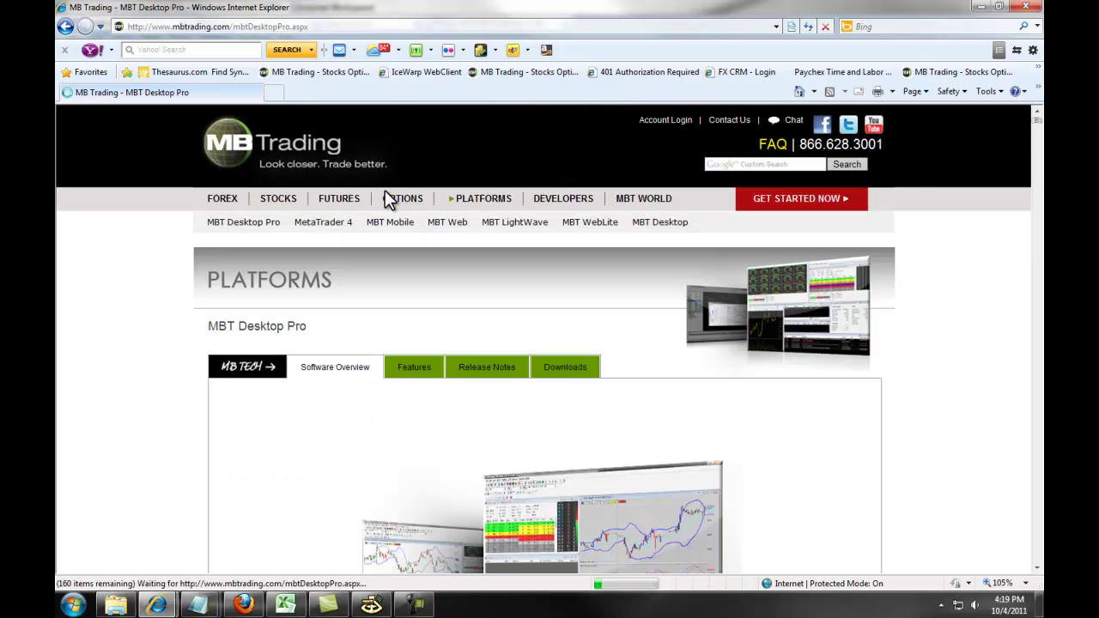
scroll(387, 275, down, 1)
scroll(379, 262, down, 1)
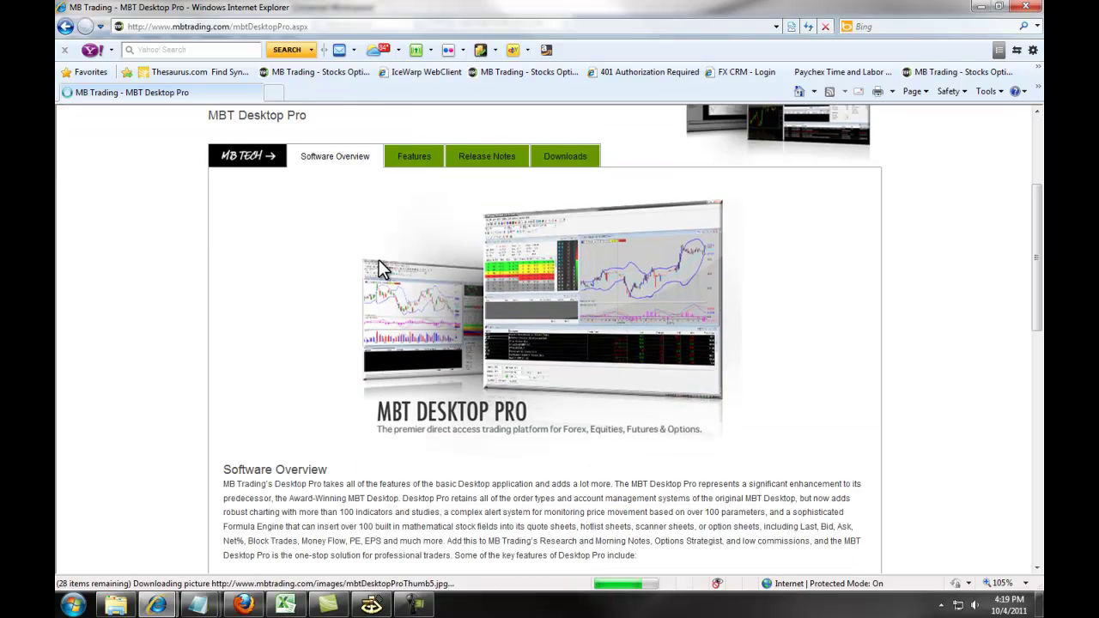
scroll(374, 265, down, 1)
scroll(370, 272, down, 2)
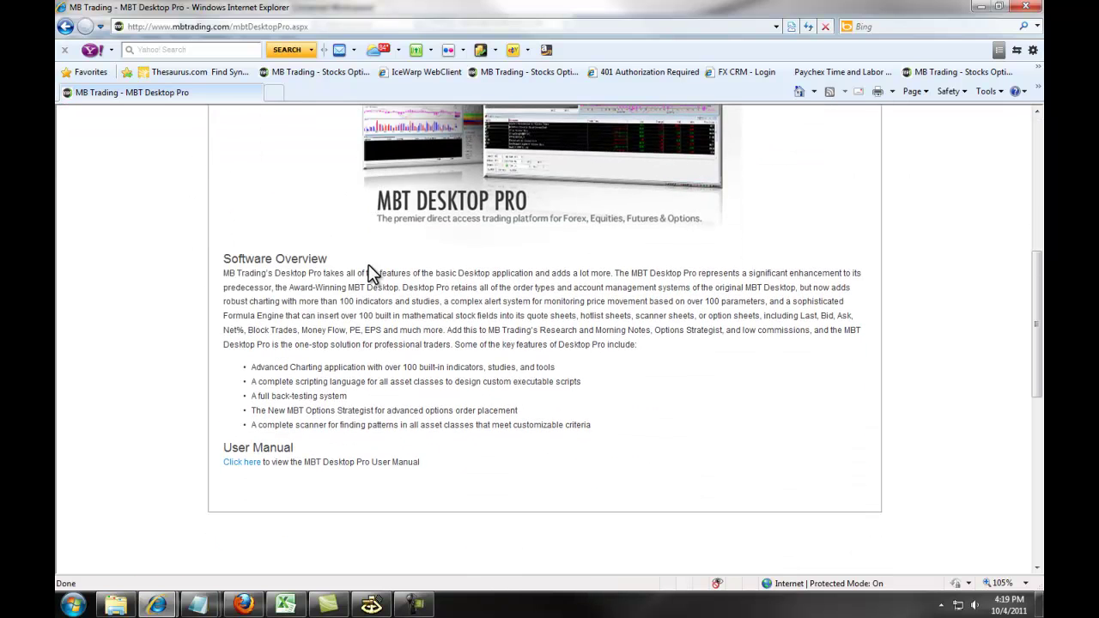
triple_click(418, 462)
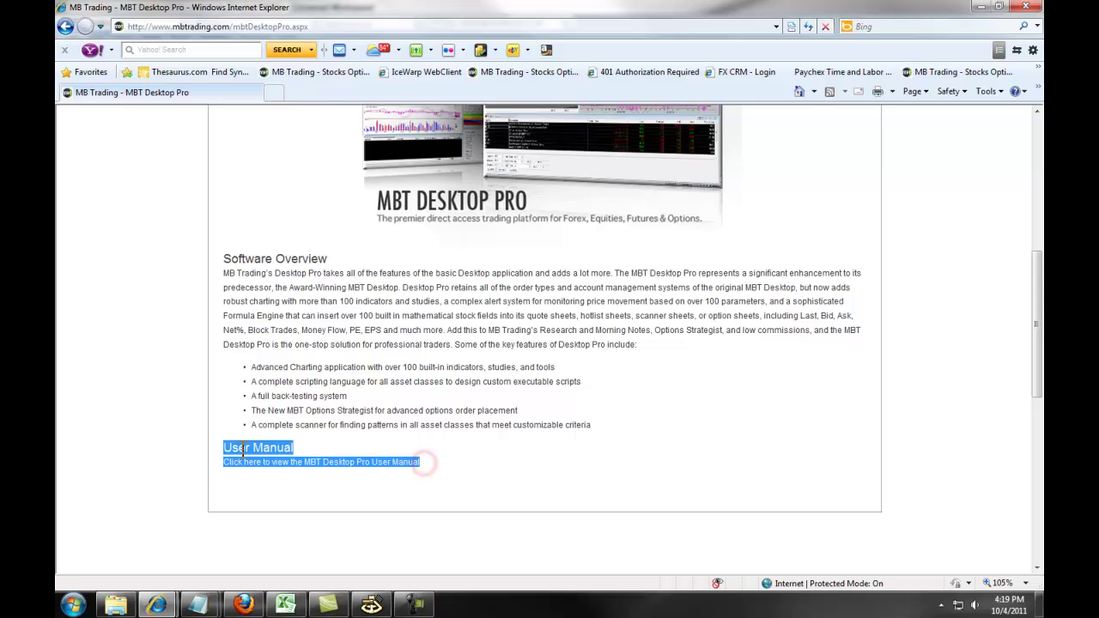
click(460, 422)
scroll(462, 421, up, 2)
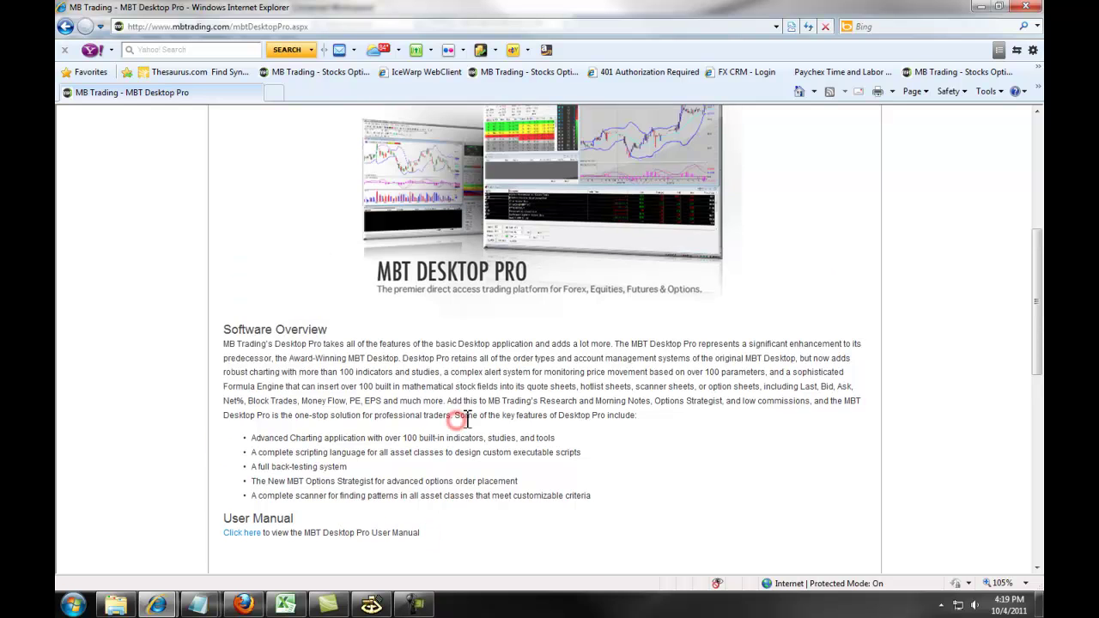
scroll(464, 417, up, 1)
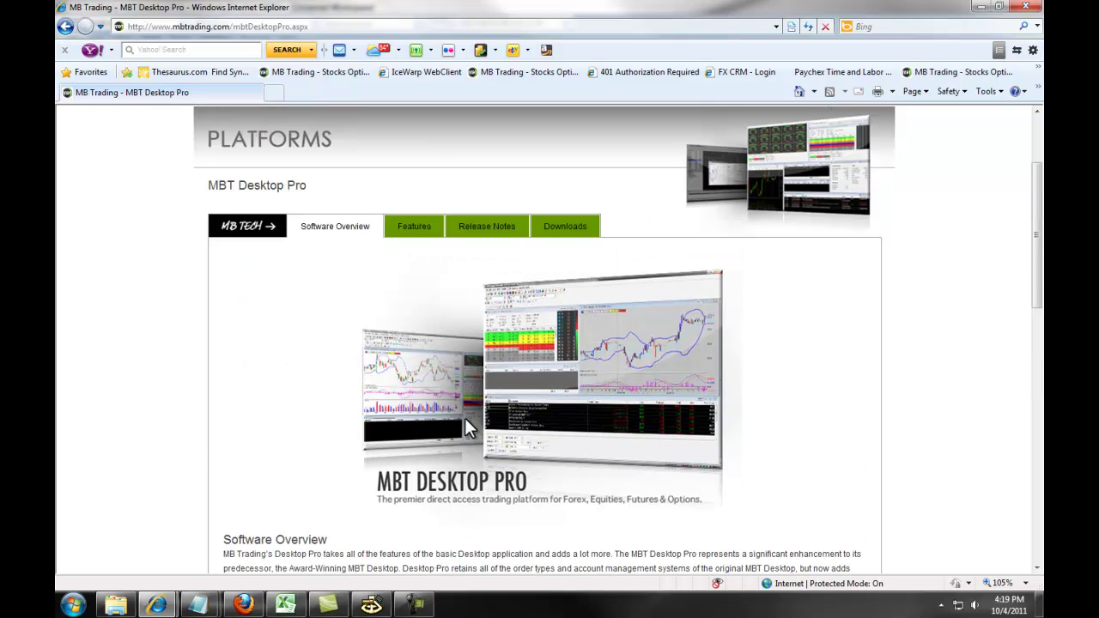
- Show the Features List and browse it, starting from Managed Account Trading and Market Depth
click(416, 228)
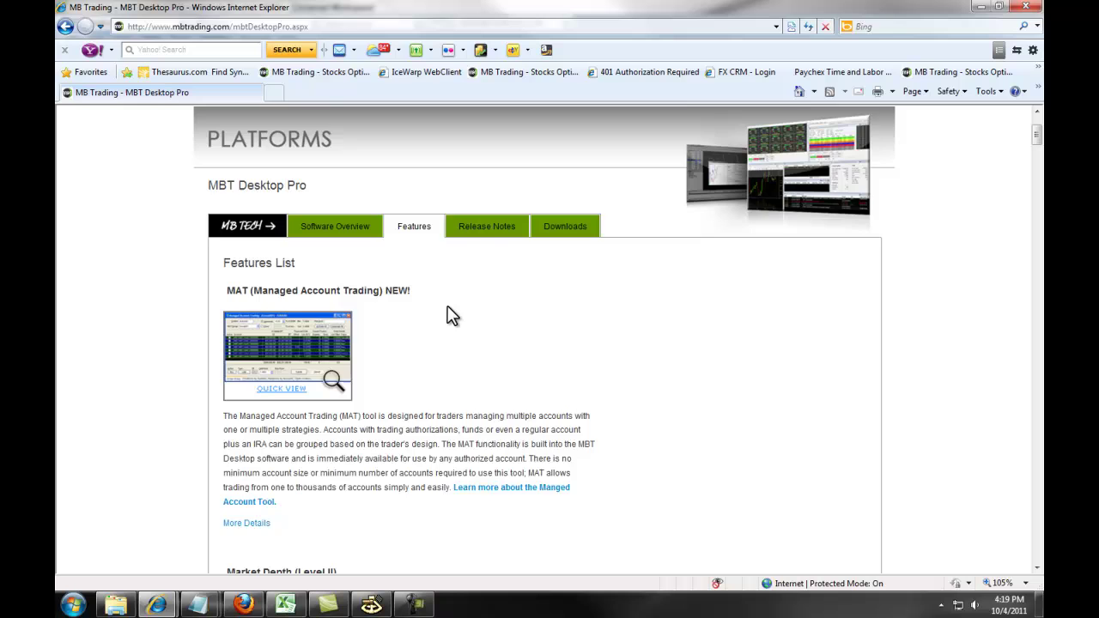
scroll(454, 317, down, 1)
scroll(454, 317, down, 1)
scroll(435, 304, down, 1)
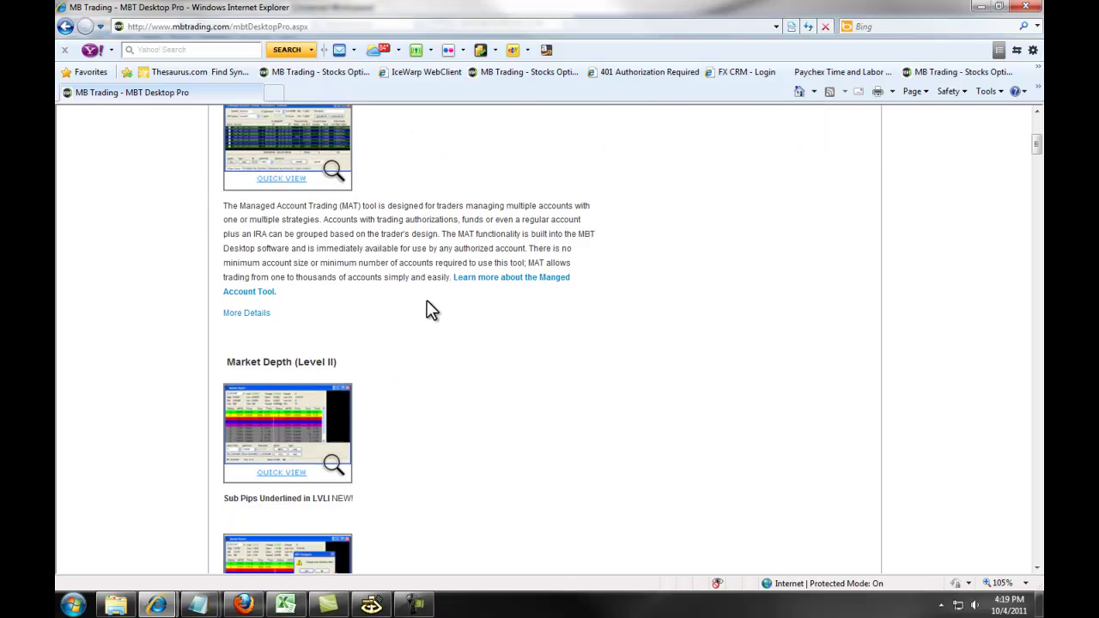
scroll(430, 305, down, 2)
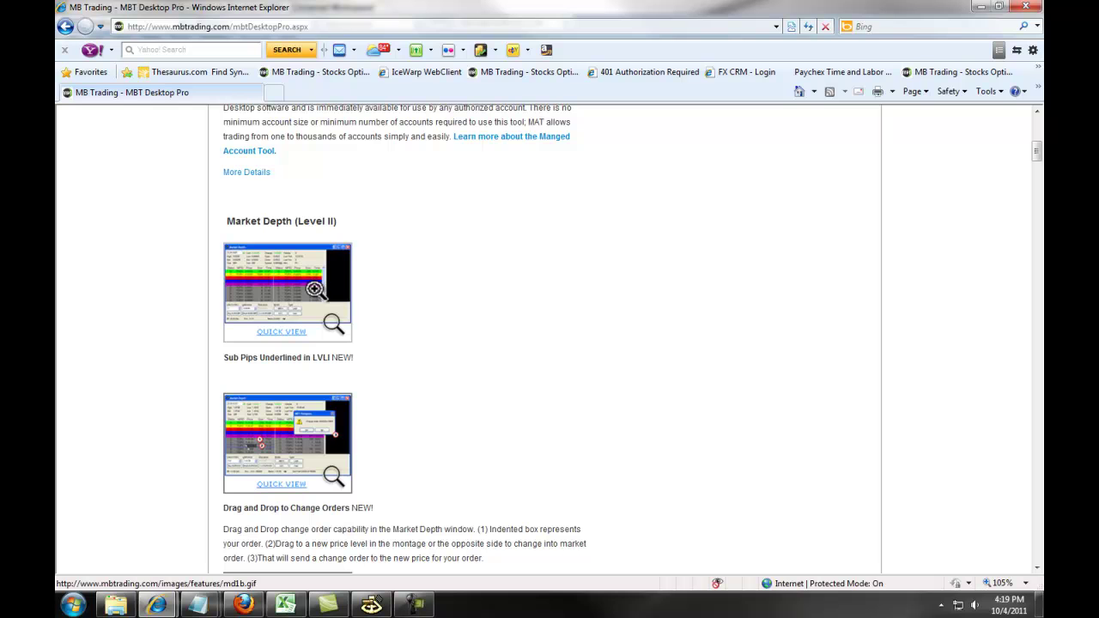
scroll(477, 292, up, 1)
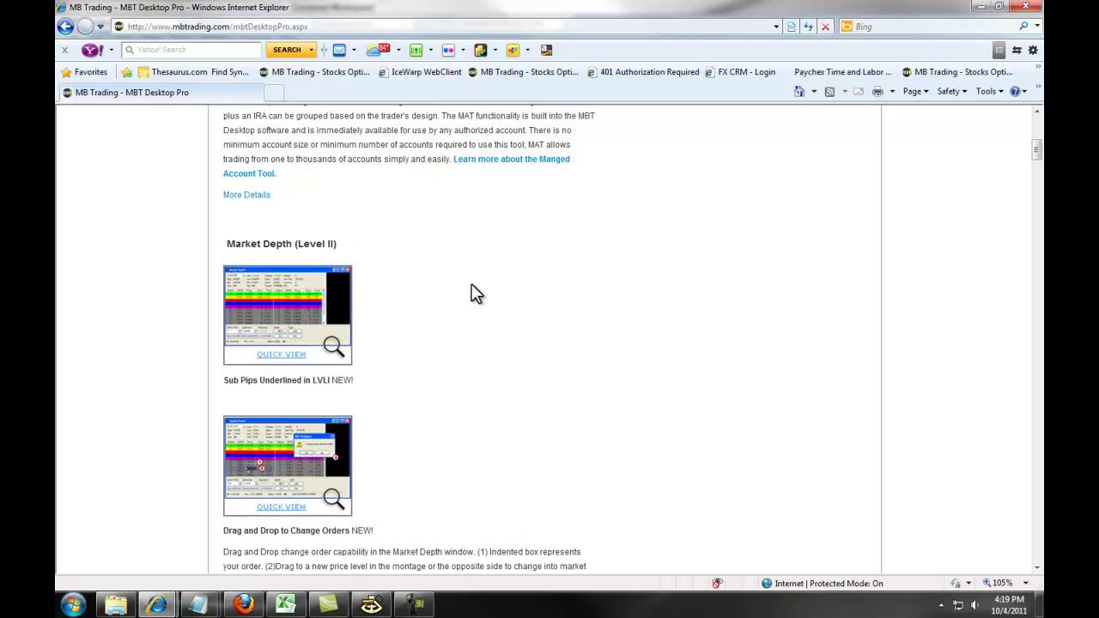
scroll(475, 288, up, 2)
scroll(473, 288, up, 2)
scroll(526, 296, up, 1)
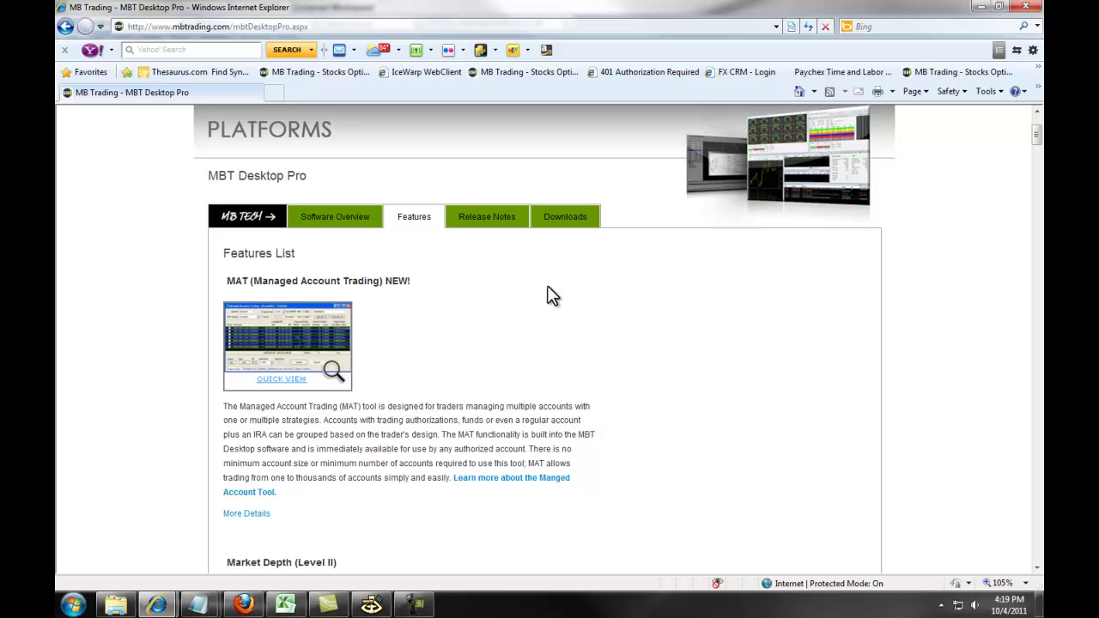
- View the Release Notes, then the Downloads section showing Current Release 2.0.0.54
click(503, 228)
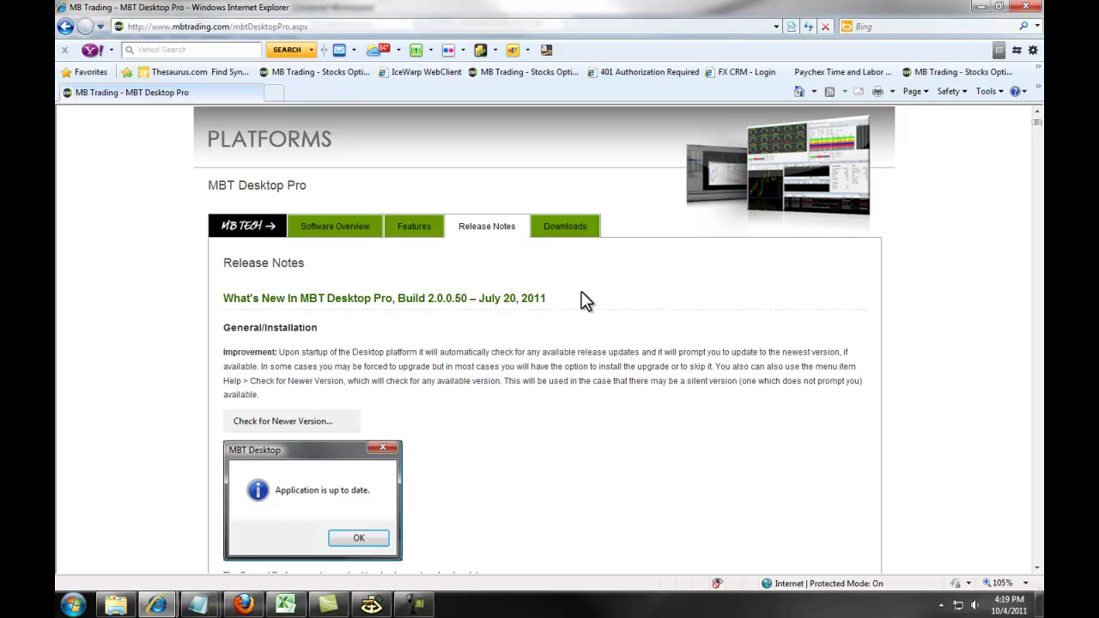
click(577, 227)
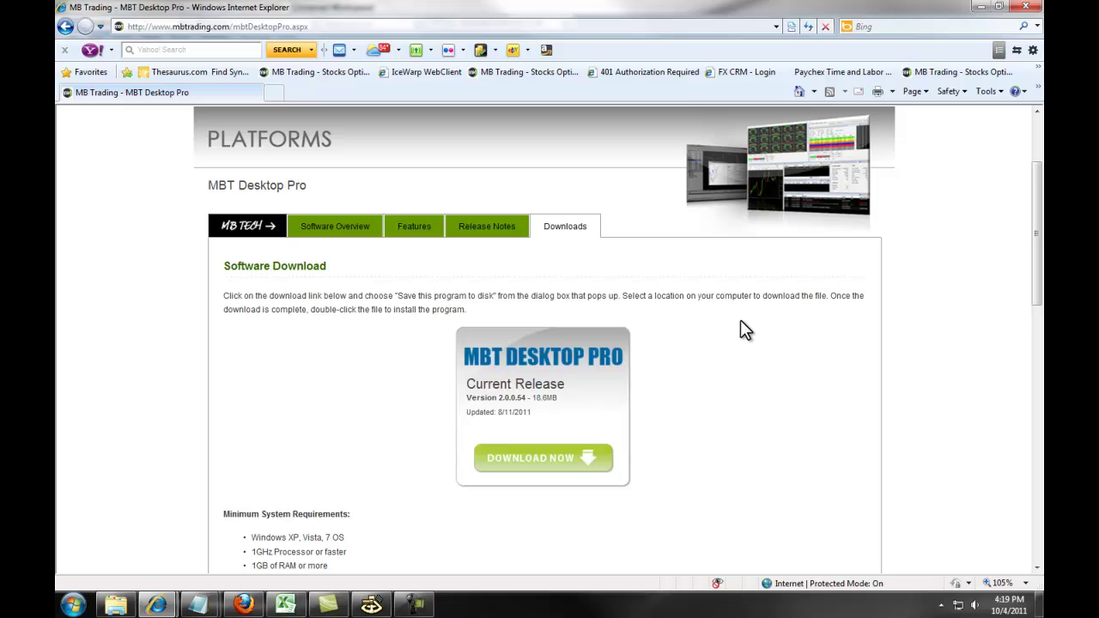
scroll(732, 322, down, 2)
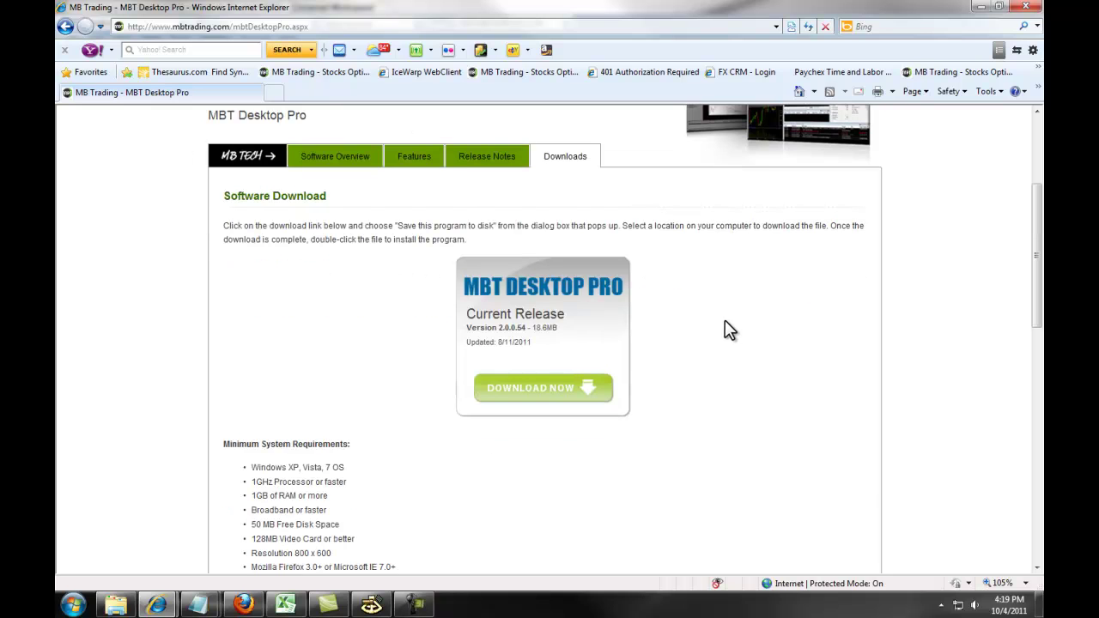
scroll(735, 326, down, 2)
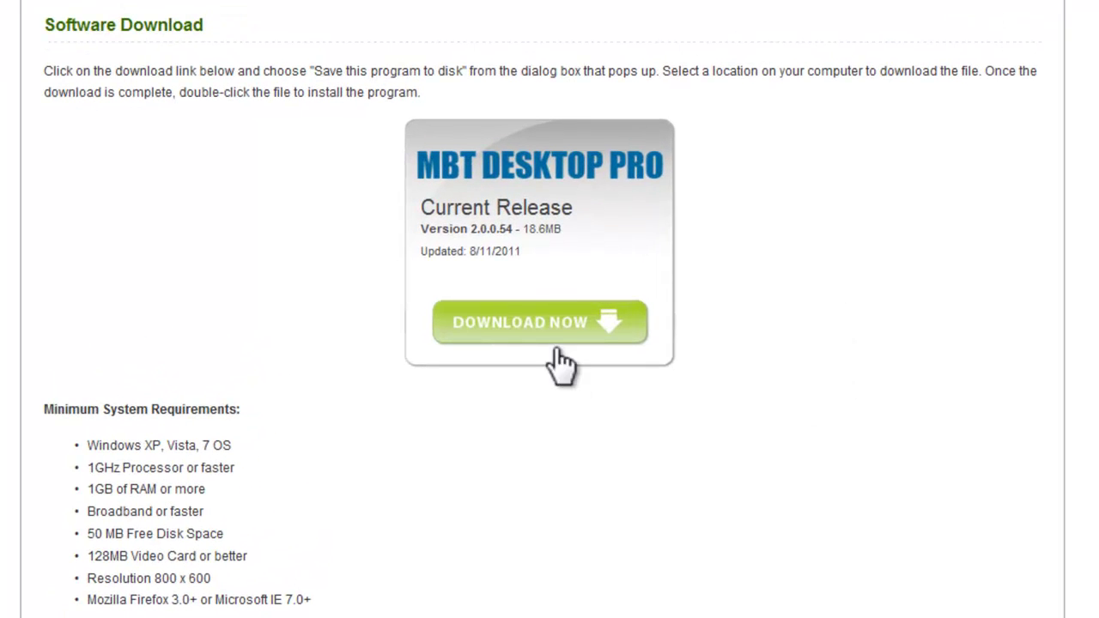
- Start the Download Now of the current release and dismiss the security warning without saving
click(551, 320)
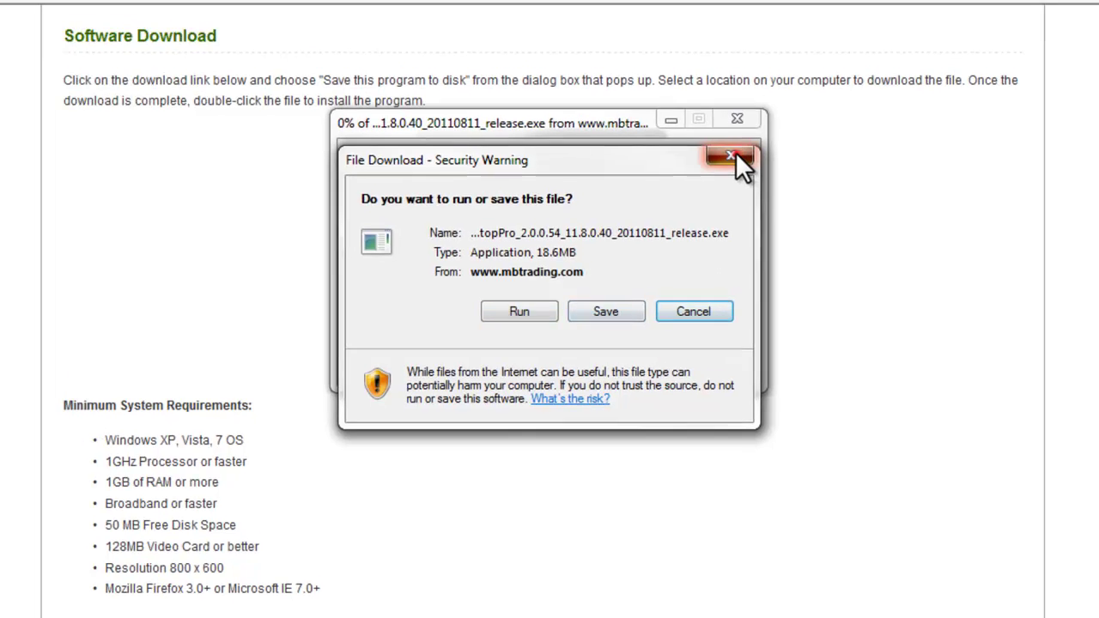
click(738, 150)
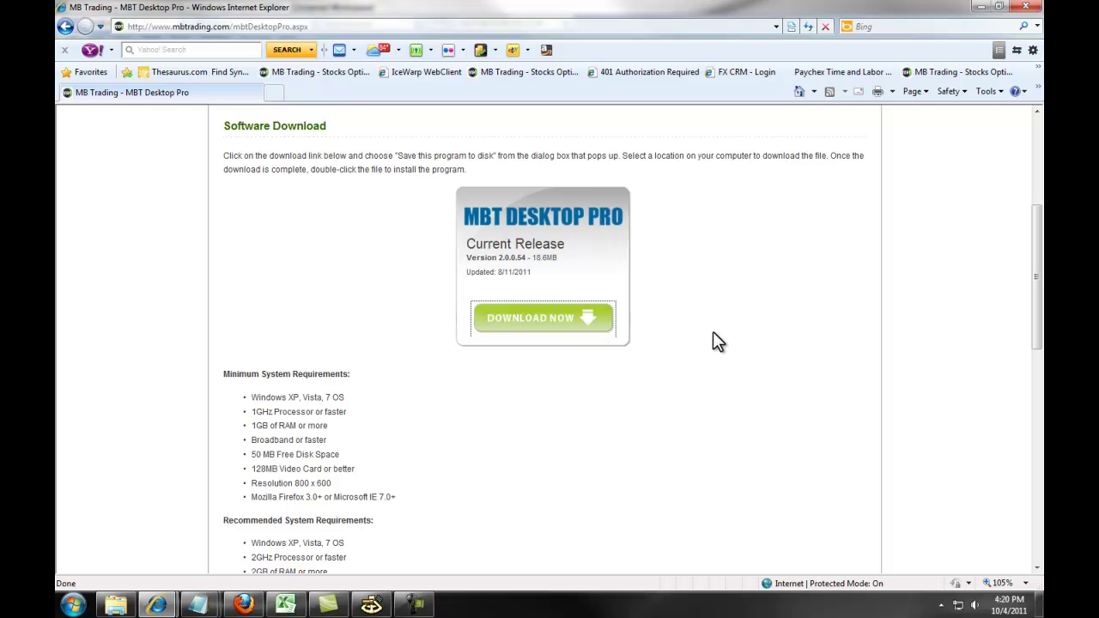
scroll(727, 333, up, 5)
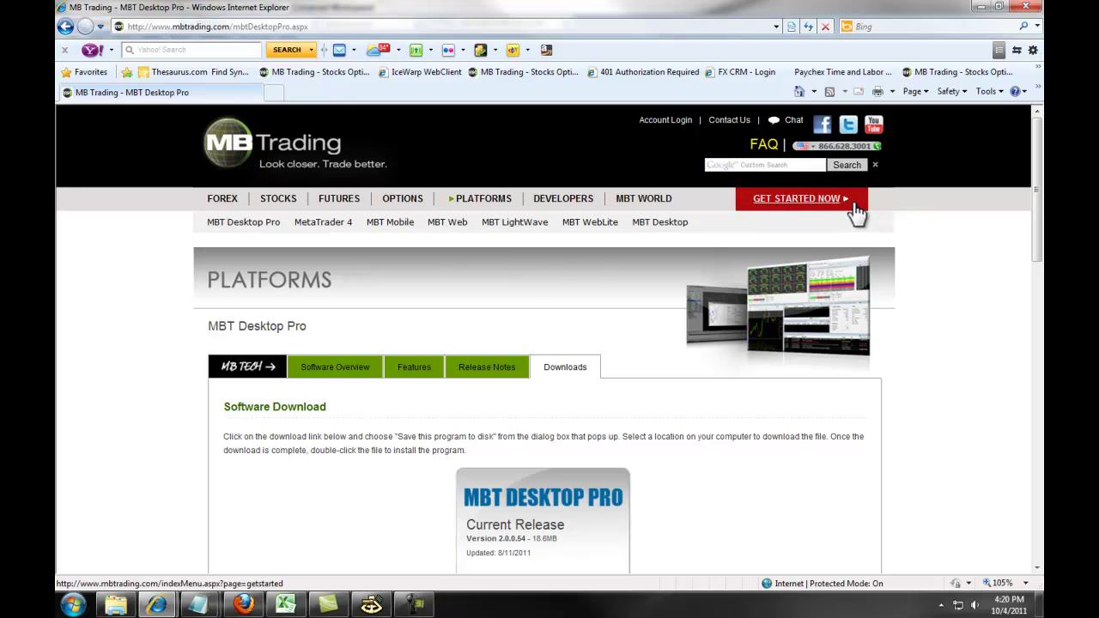
mouse_move(371, 605)
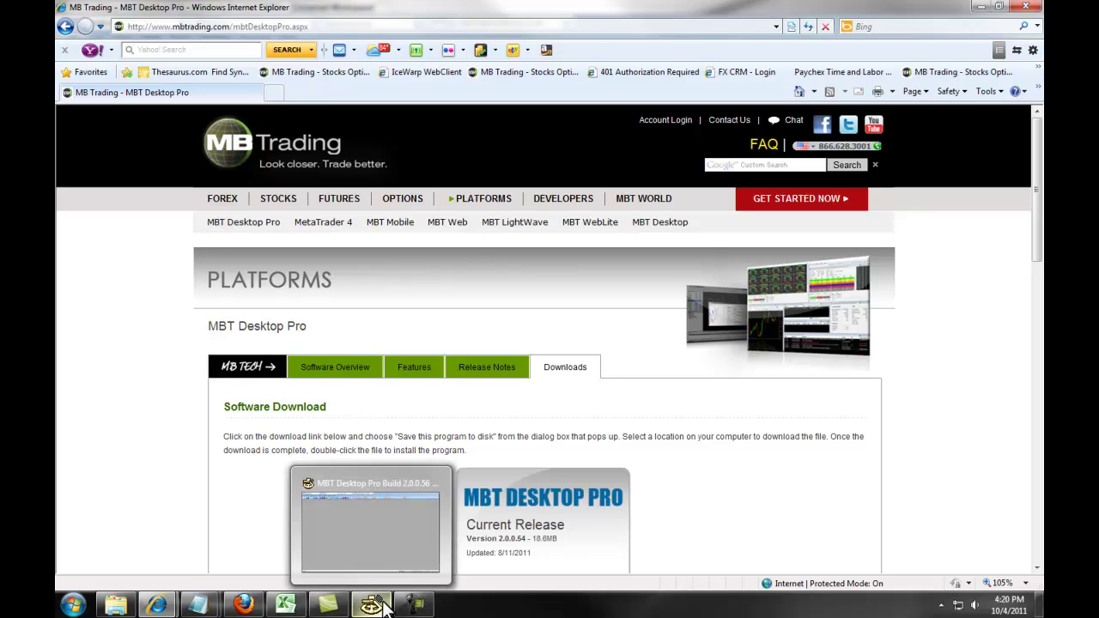
- Bring MBT Desktop Pro to the front from the taskbar
click(383, 606)
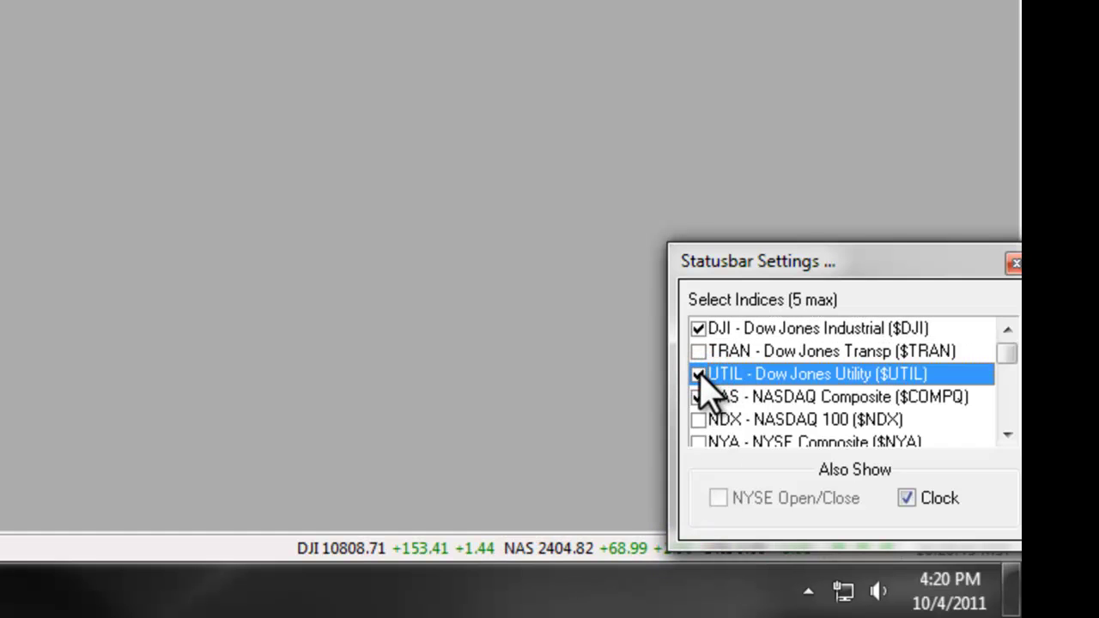
- Untick UTIL - Dow Jones Utility in the Statusbar Settings
click(699, 375)
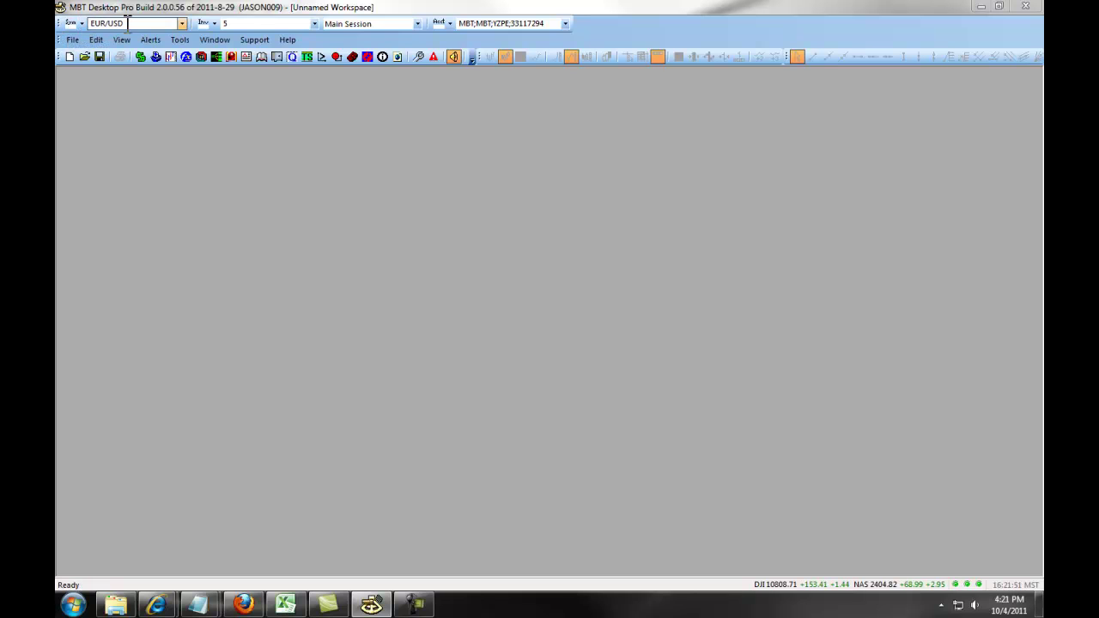
drag(129, 23, 101, 23)
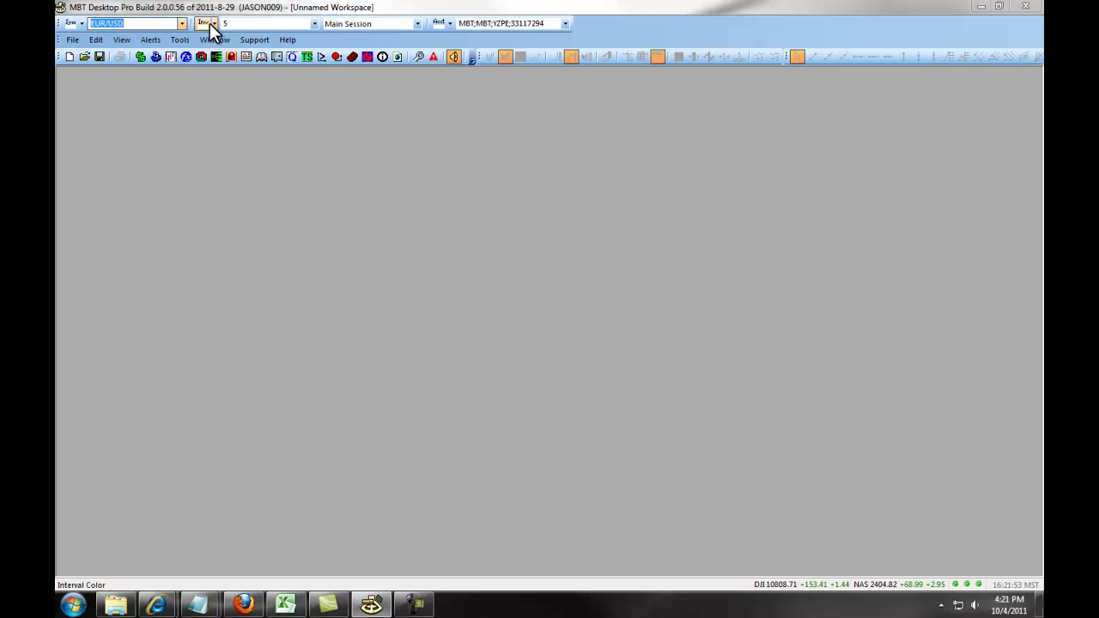
drag(241, 23, 223, 23)
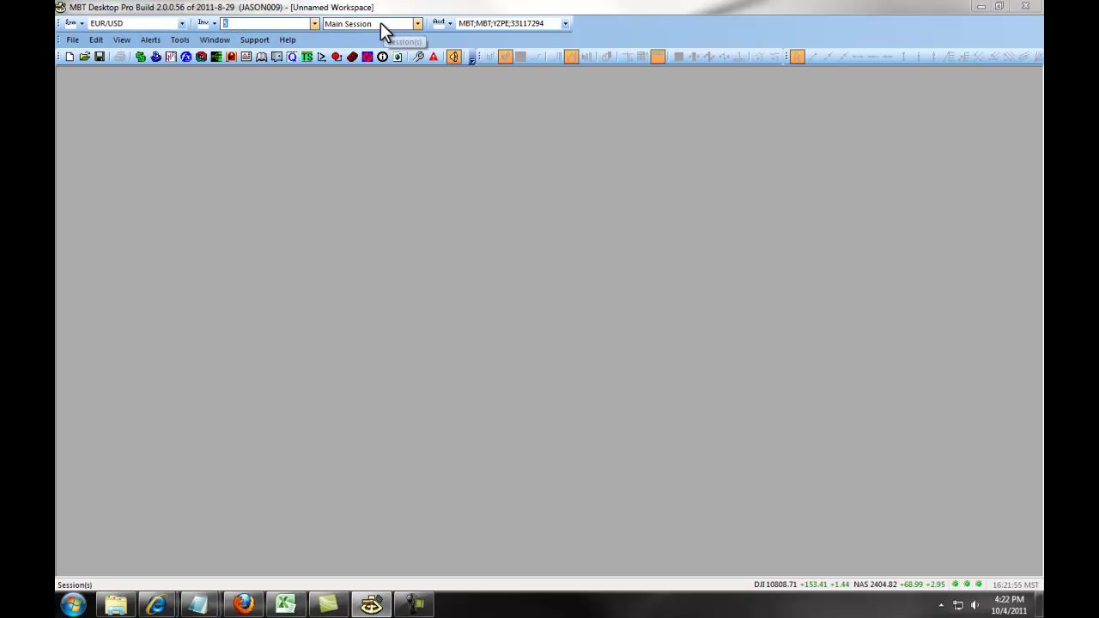
click(566, 25)
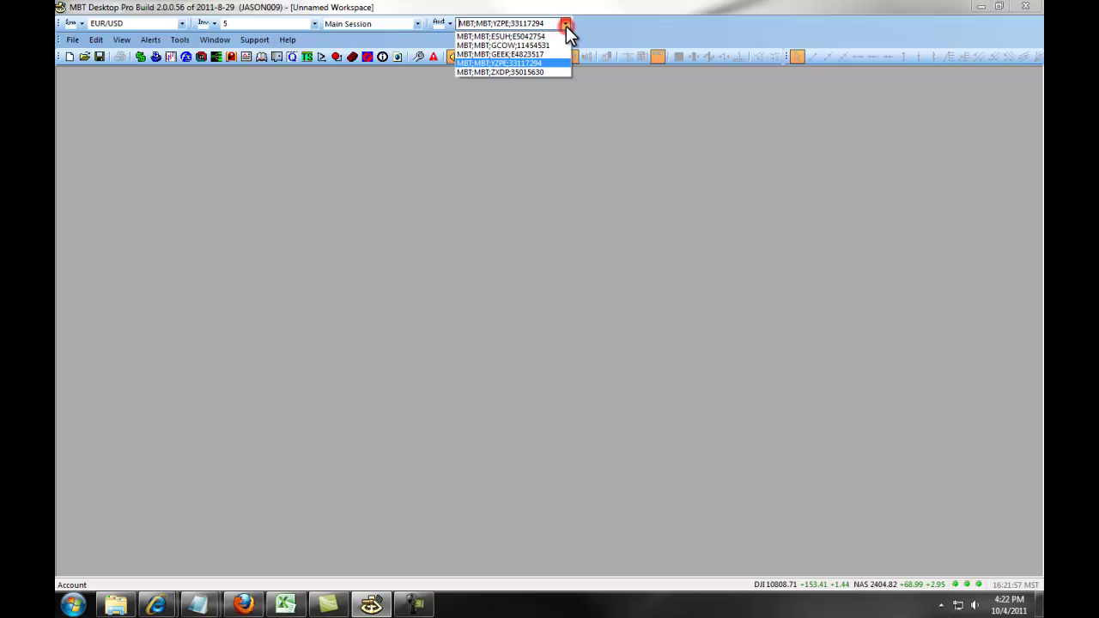
click(566, 26)
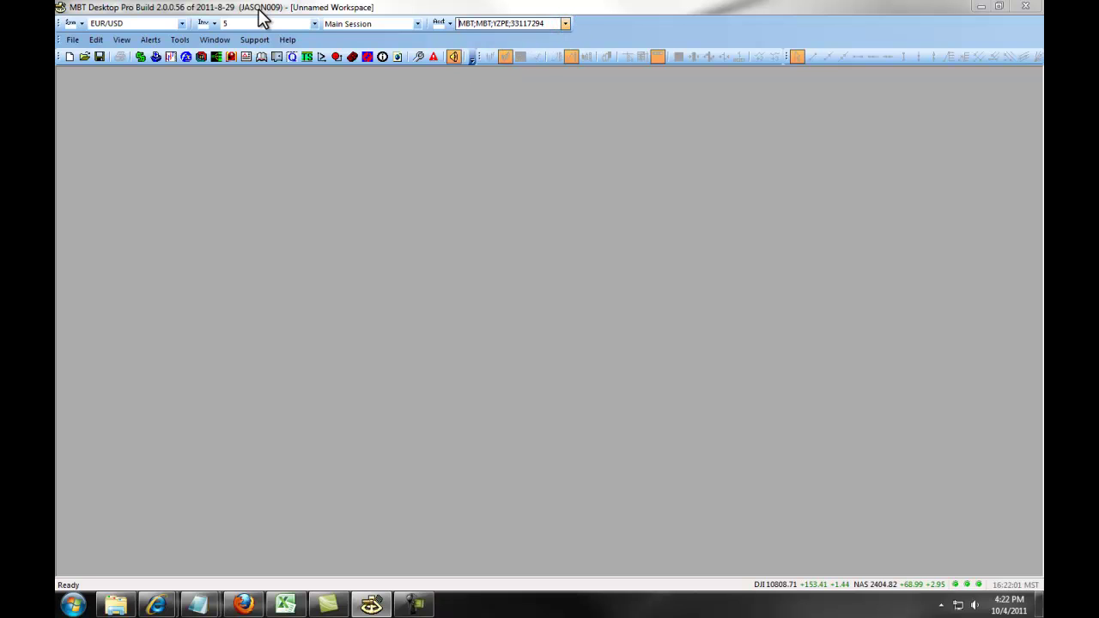
- Browse the menu's support and documentation options, then dismiss it without choosing anything
click(73, 41)
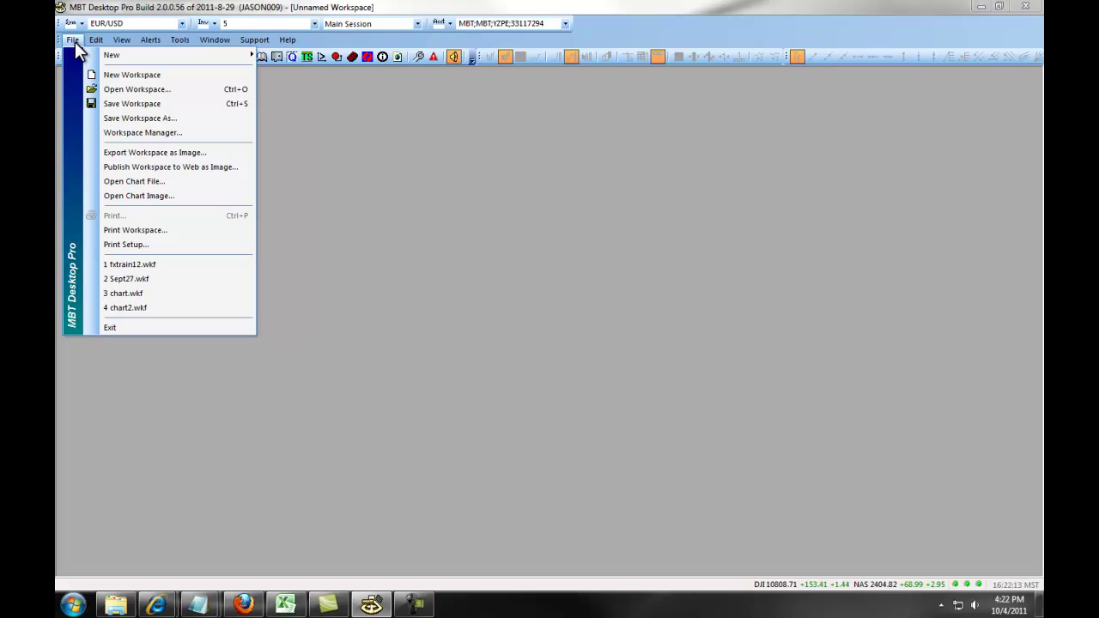
mouse_move(286, 39)
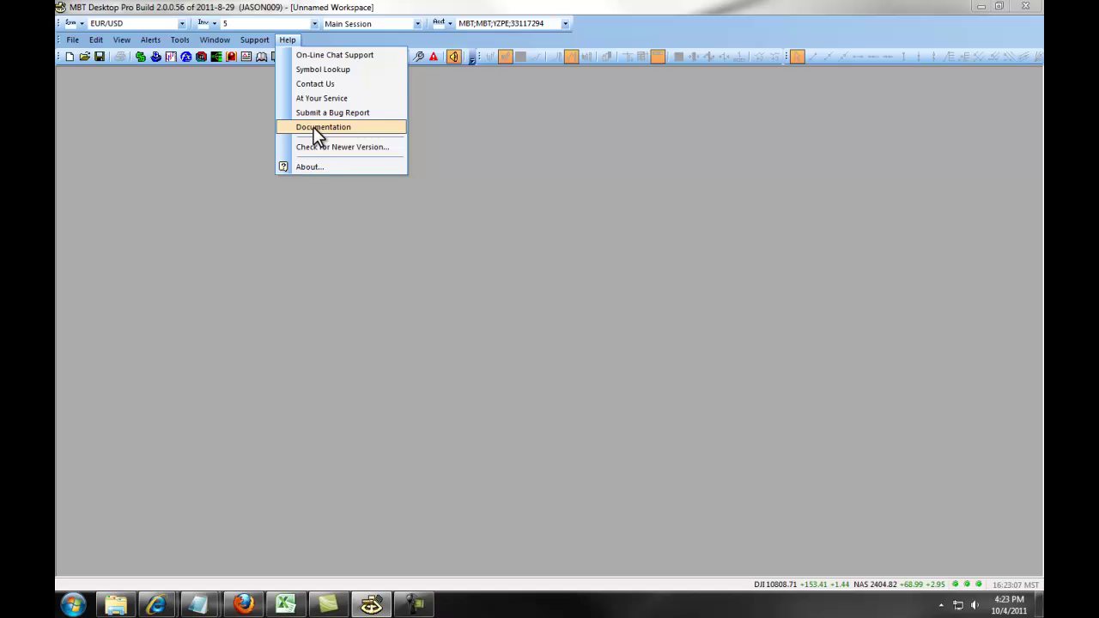
click(216, 115)
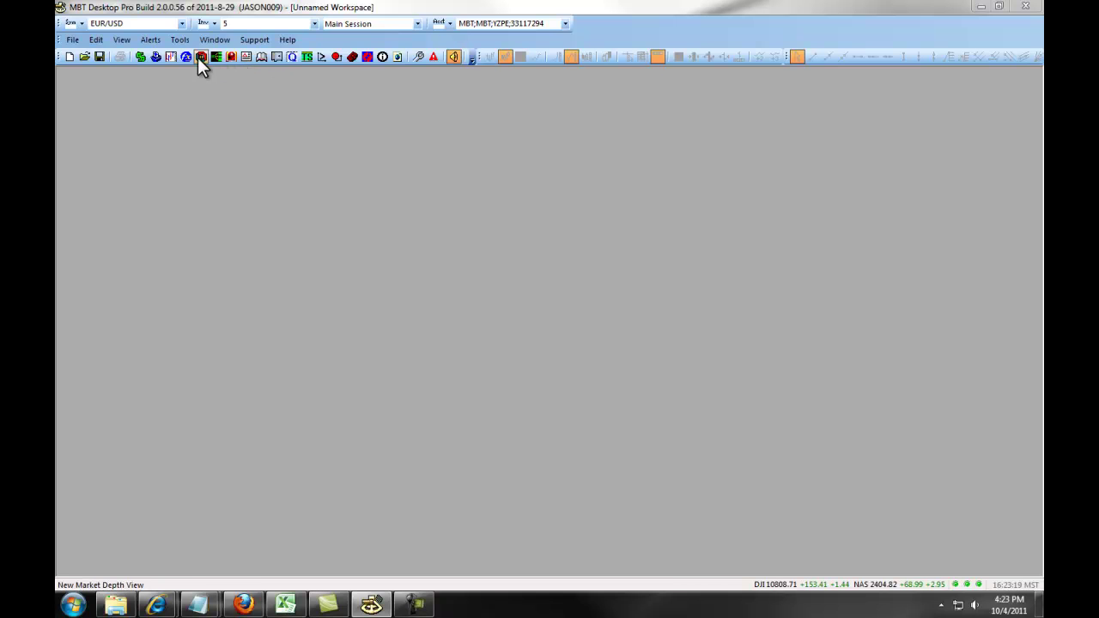
- Open an Account Balances window from the toolbar, close it, and show the File > New window types
click(139, 55)
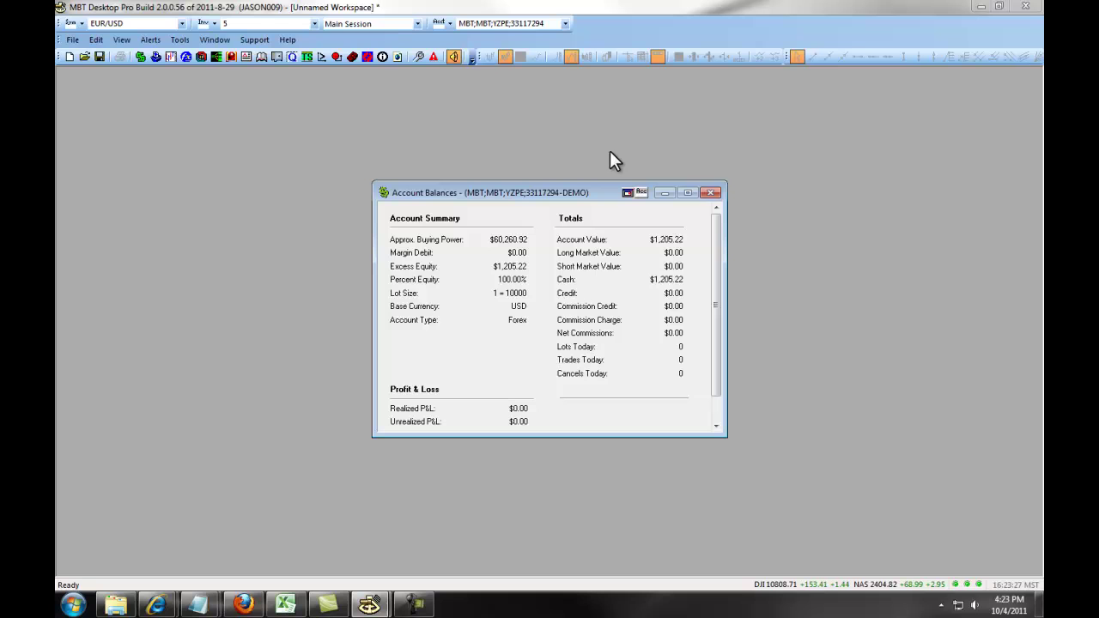
click(710, 192)
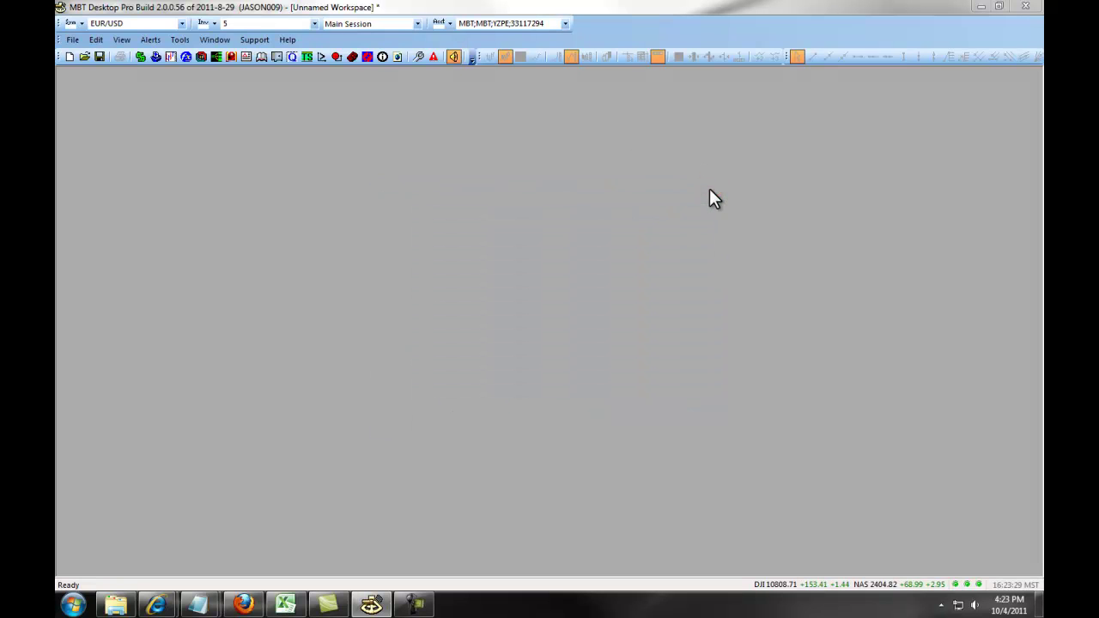
click(72, 43)
mouse_move(112, 54)
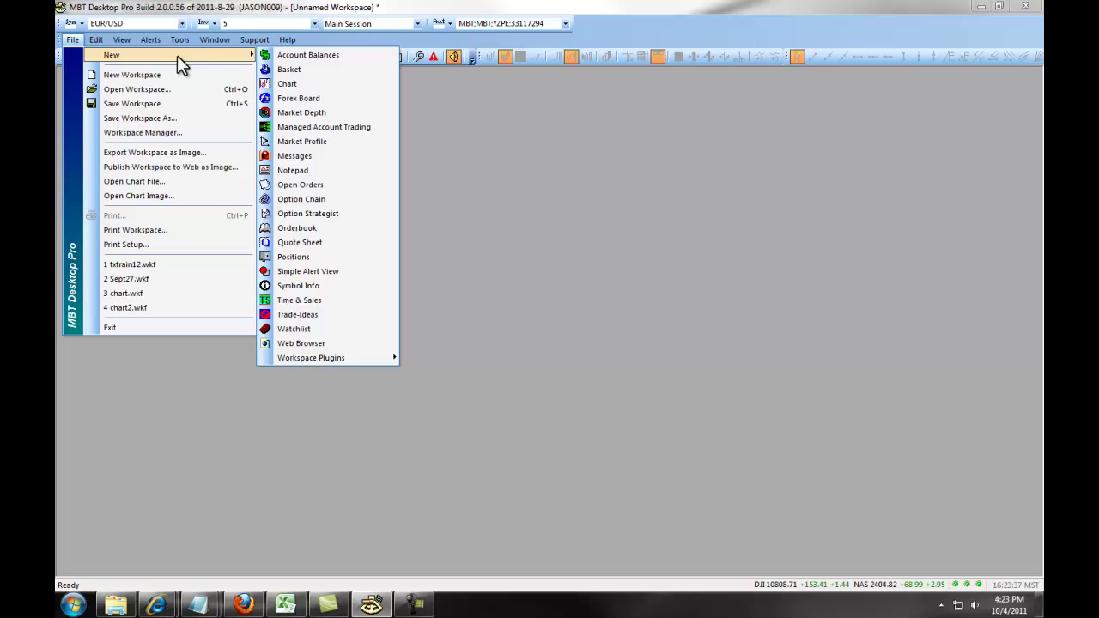
- Add an Account Balances window, move it to the lower right, and enlarge it to show Total P&L and Total Net
click(287, 57)
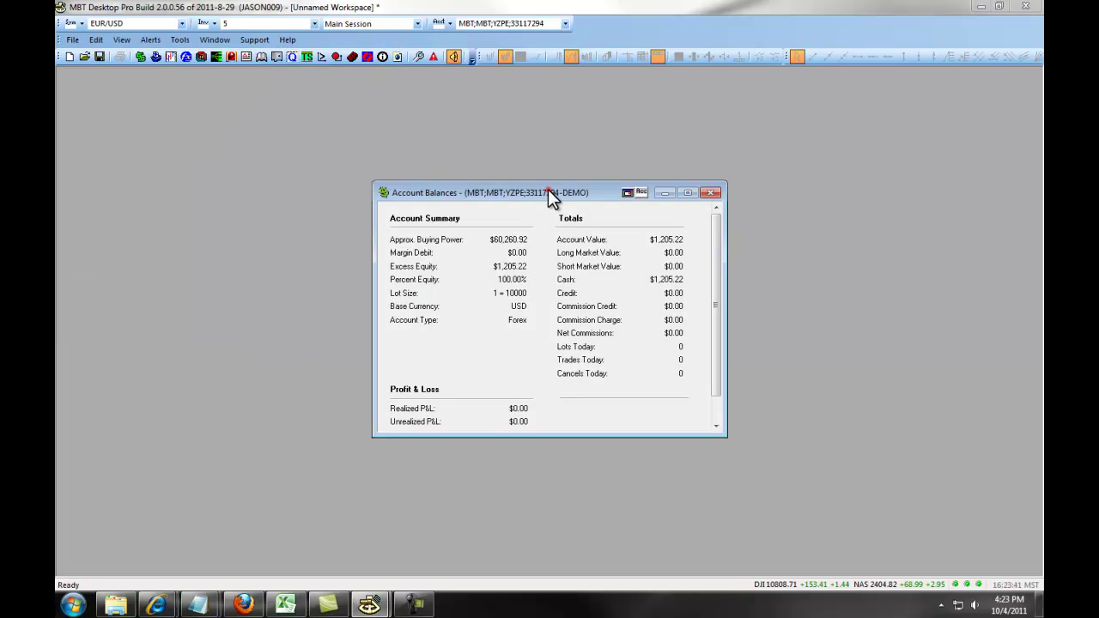
drag(548, 189, 491, 187)
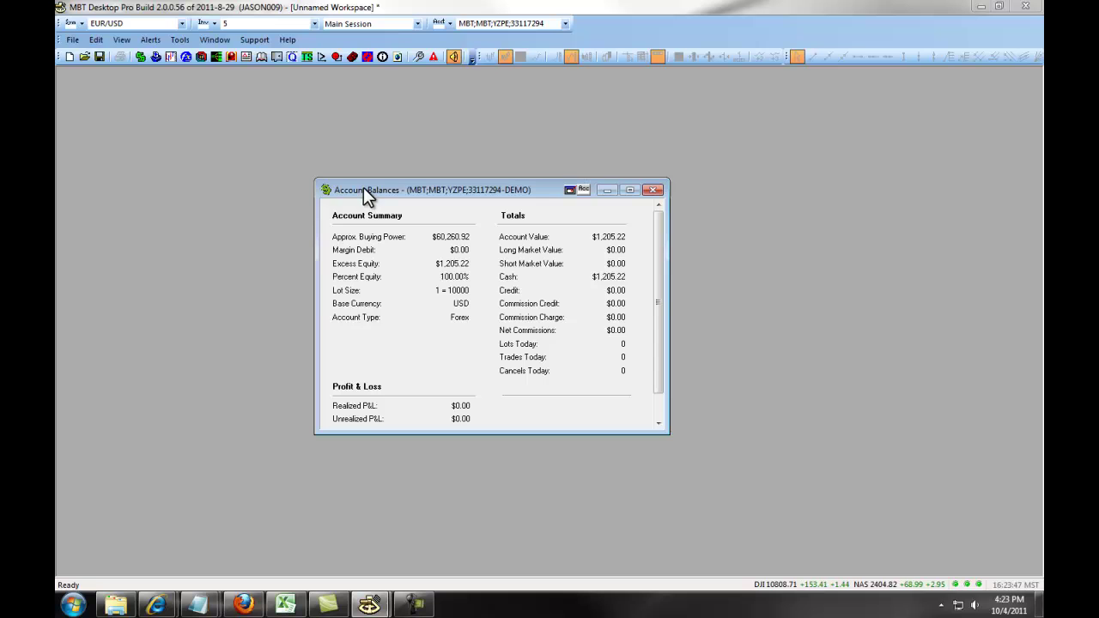
mouse_move(363, 187)
mouse_down()
mouse_move(939, 193)
mouse_move(370, 196)
mouse_up()
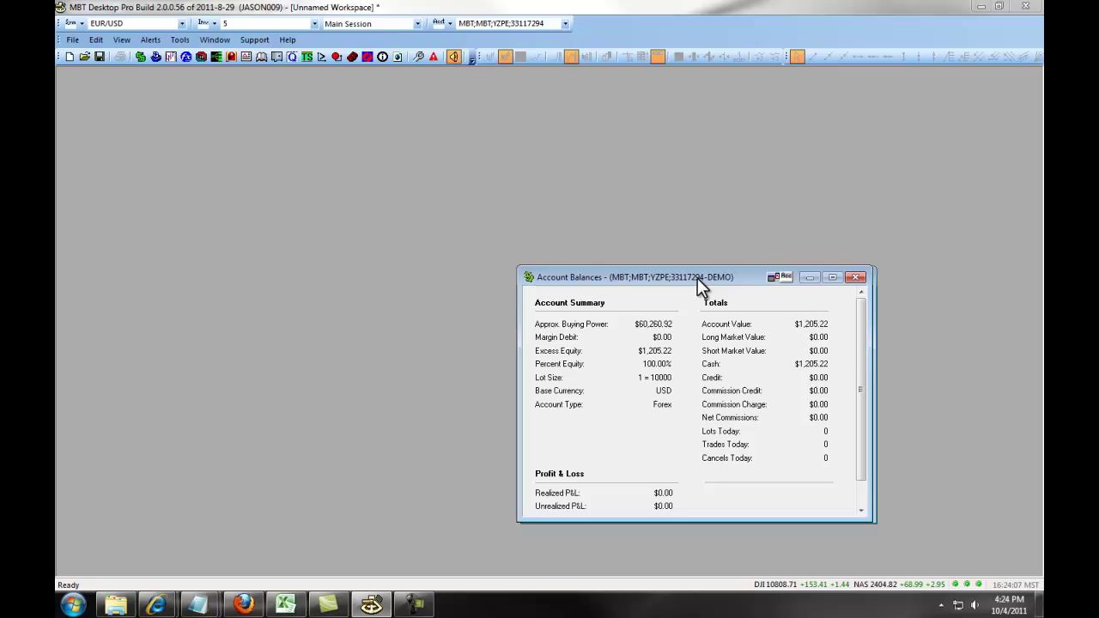
mouse_move(371, 244)
mouse_down()
mouse_move(276, 188)
mouse_move(312, 223)
mouse_move(688, 305)
mouse_up()
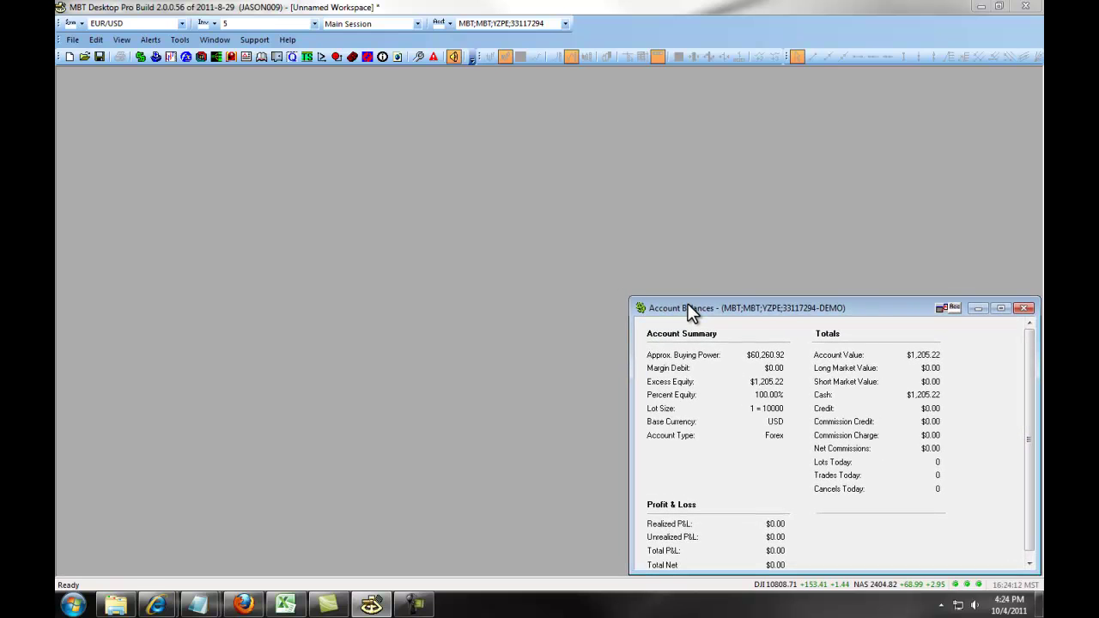
- Add a Forex Board and position it just under the toolbar at the top left
click(72, 39)
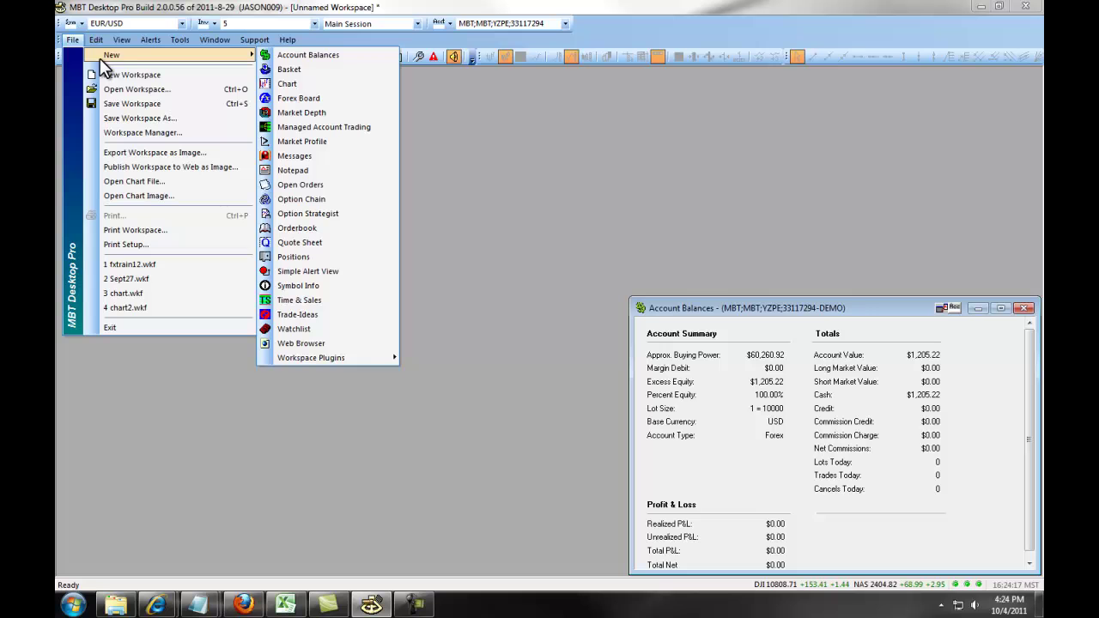
click(302, 99)
mouse_move(403, 178)
mouse_down()
mouse_move(272, 134)
mouse_move(189, 82)
mouse_up()
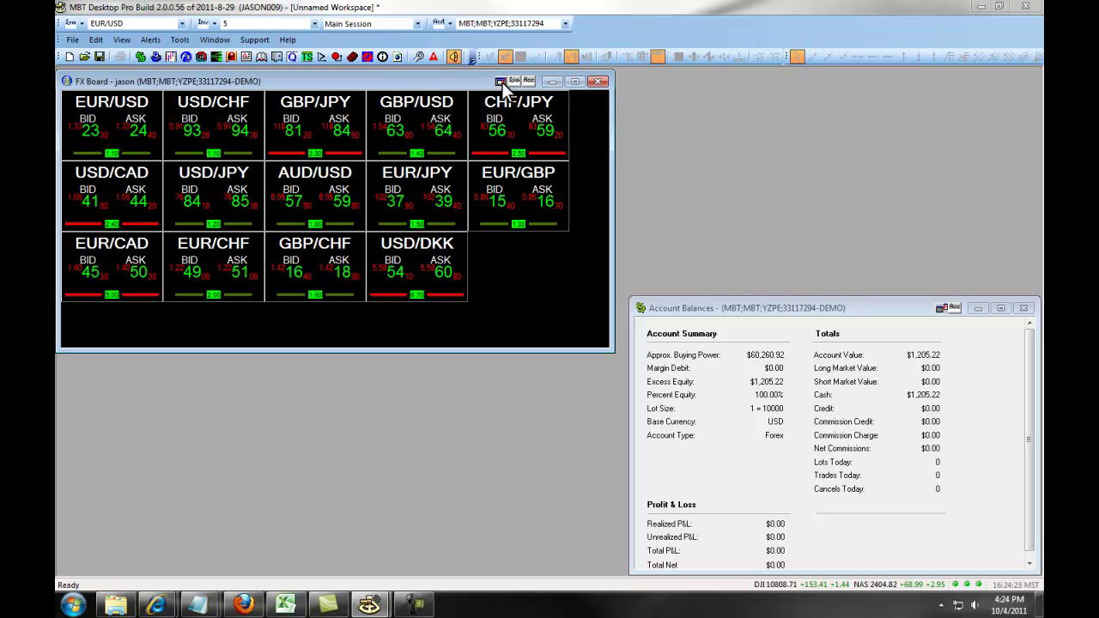
click(503, 82)
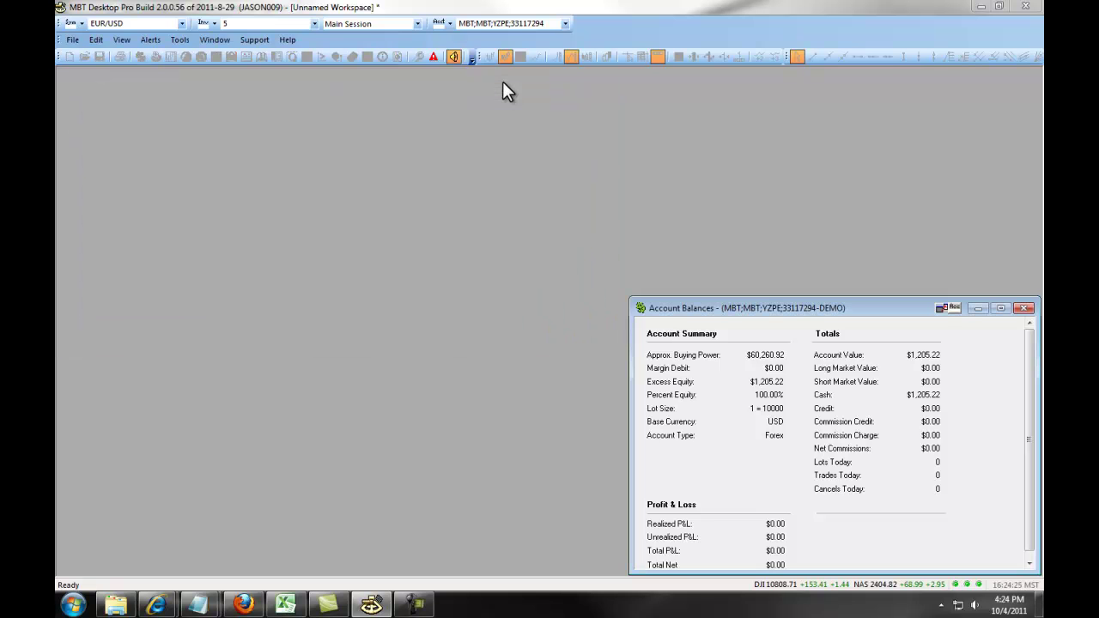
drag(454, 141, 449, 79)
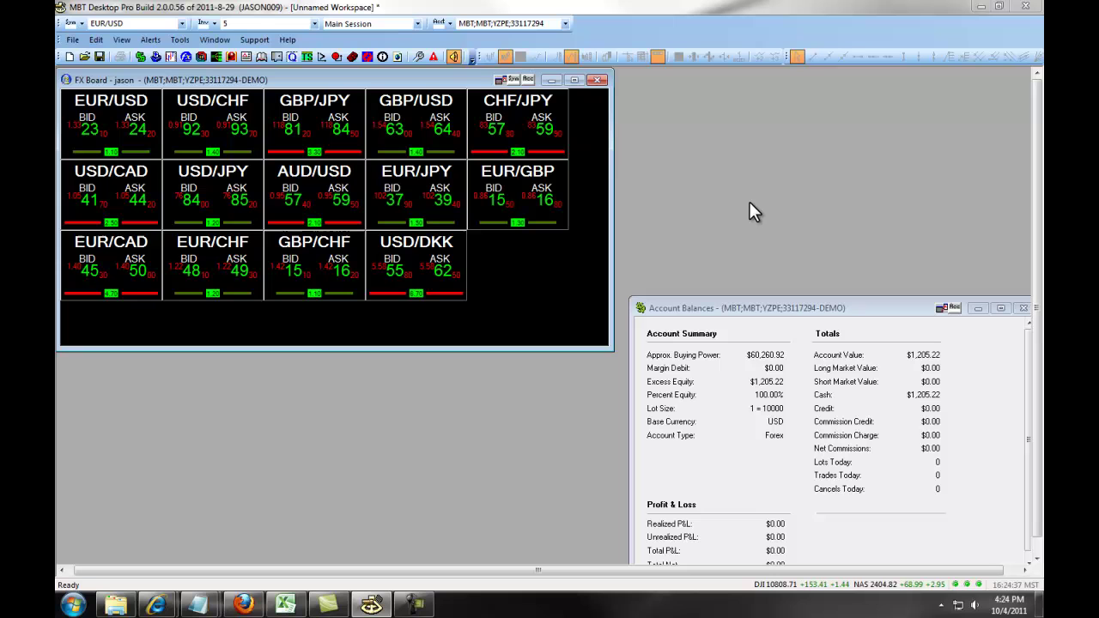
- Save the workspace as 'jason.wkf'
click(74, 41)
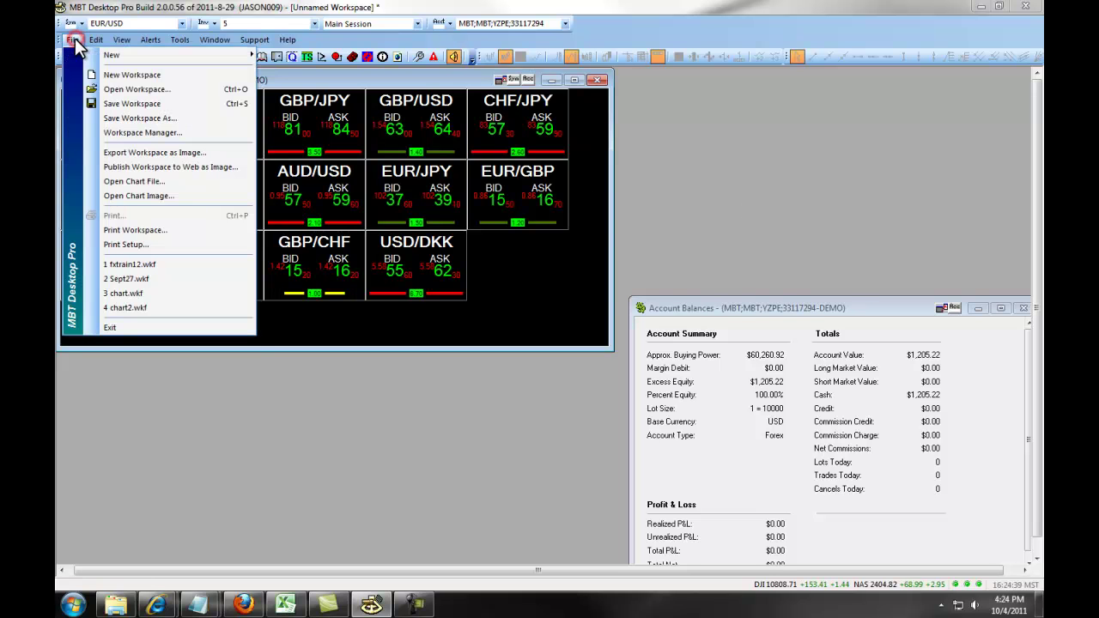
click(135, 119)
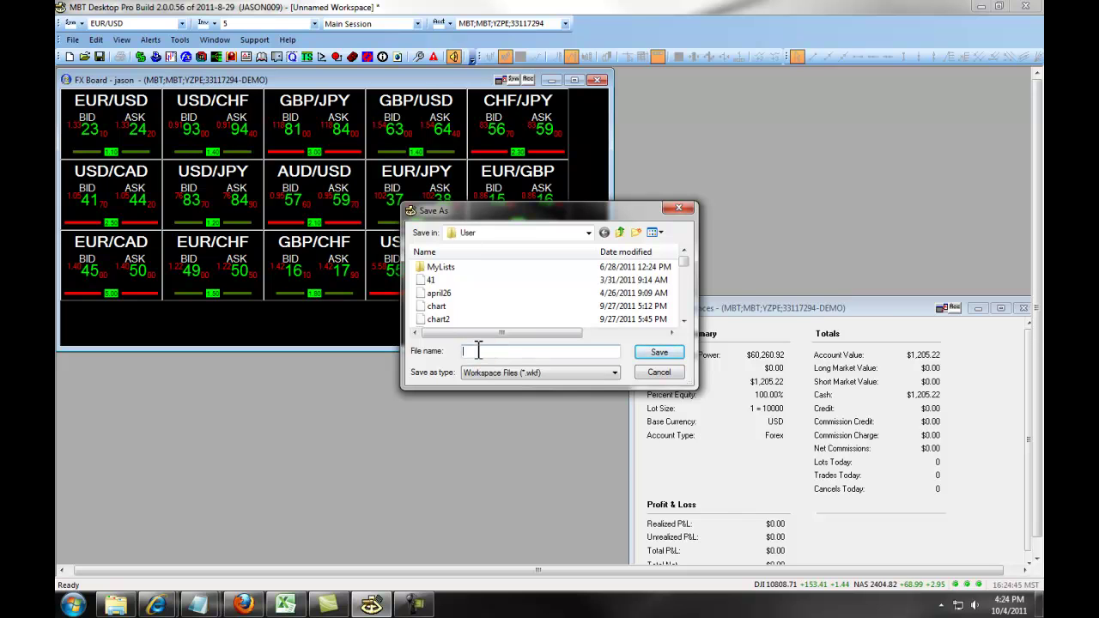
text(jason)
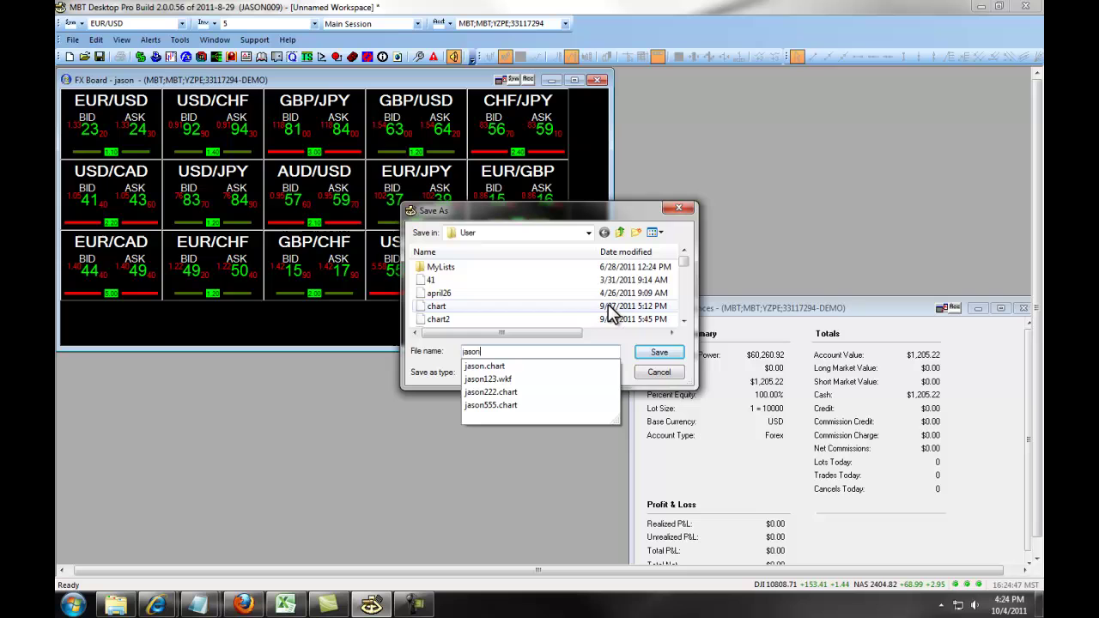
click(658, 354)
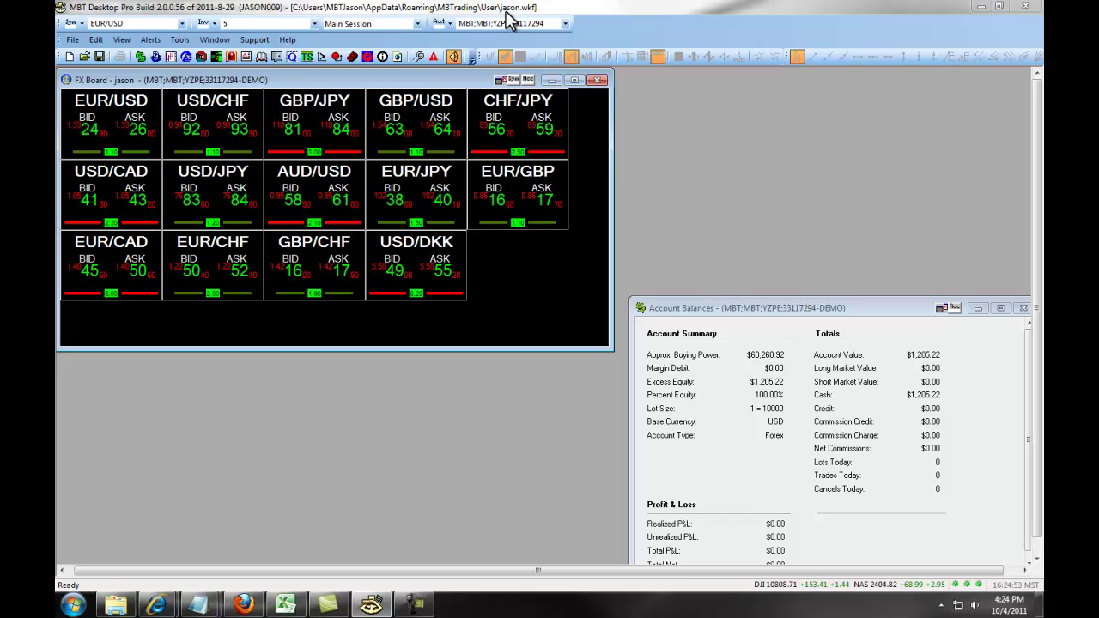
click(73, 41)
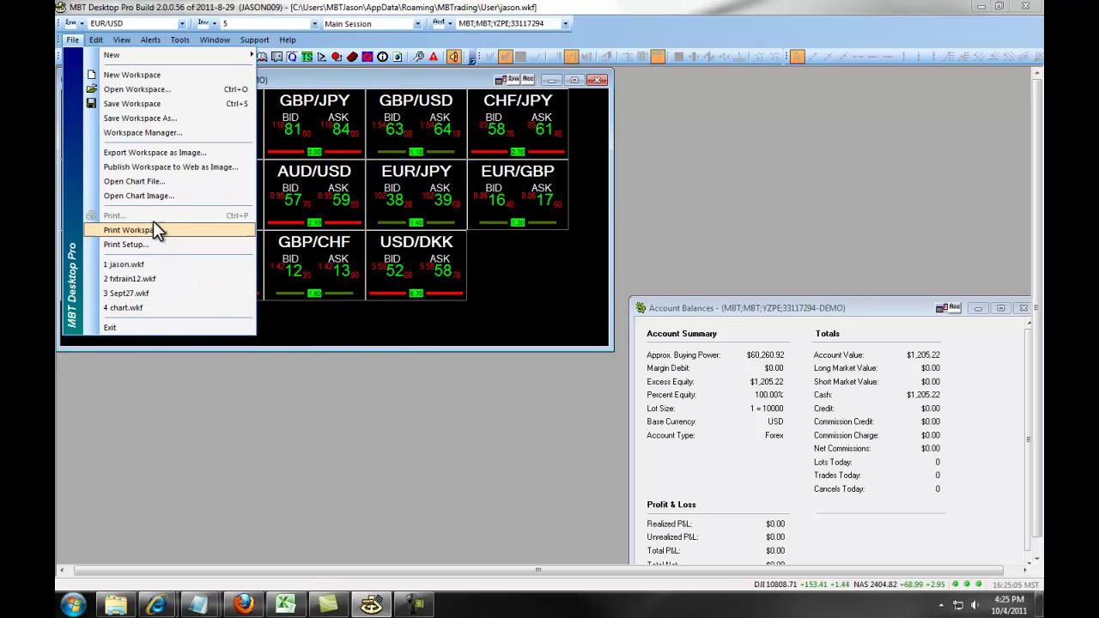
click(143, 89)
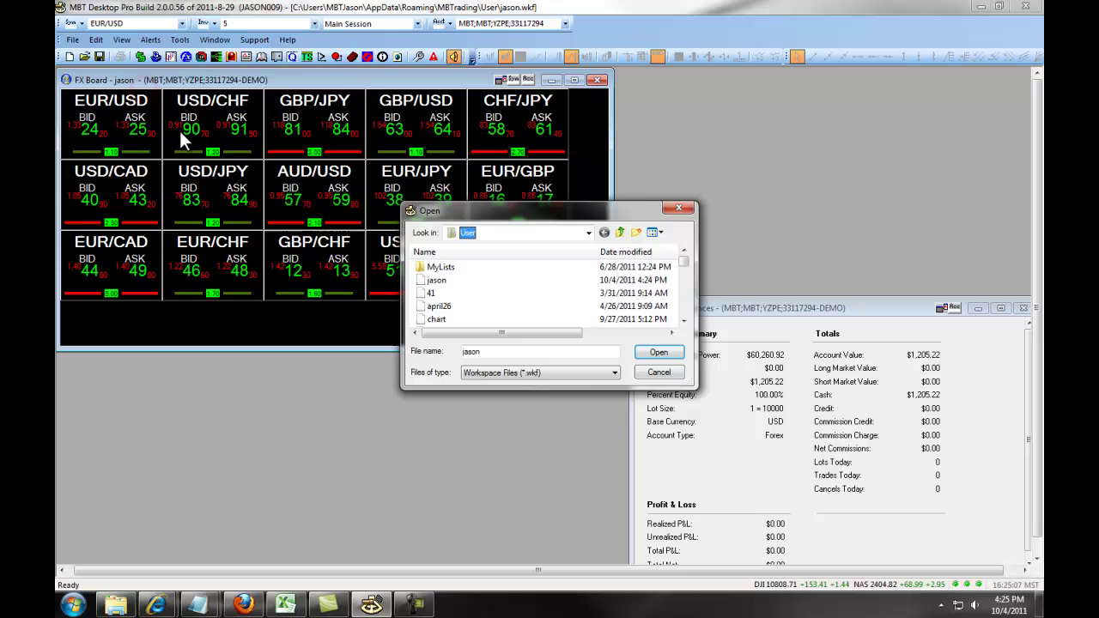
drag(679, 264, 684, 271)
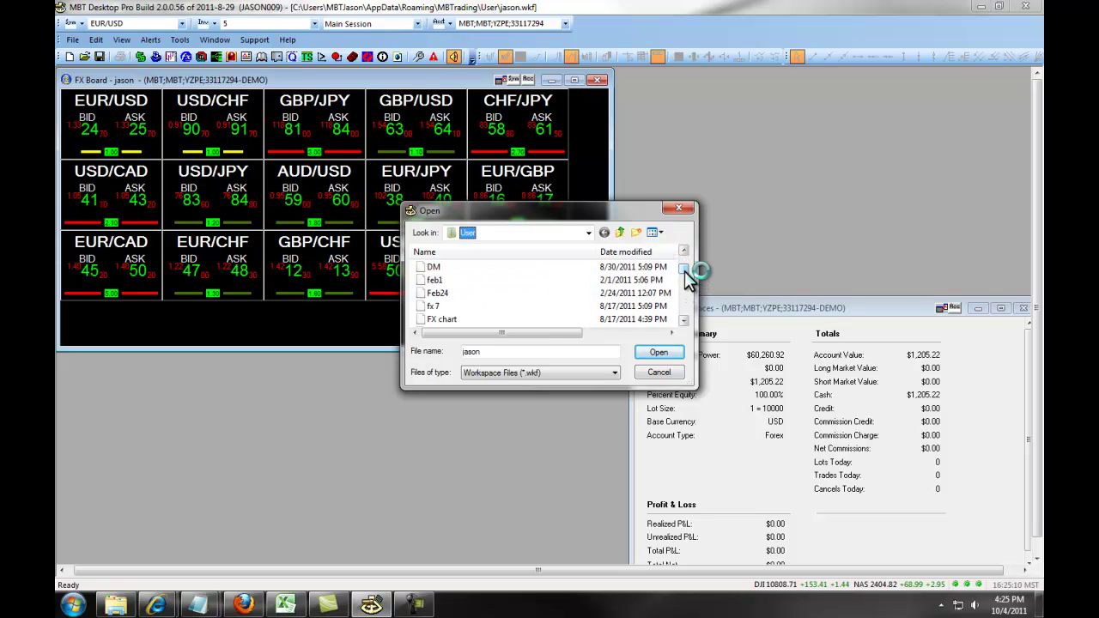
click(679, 208)
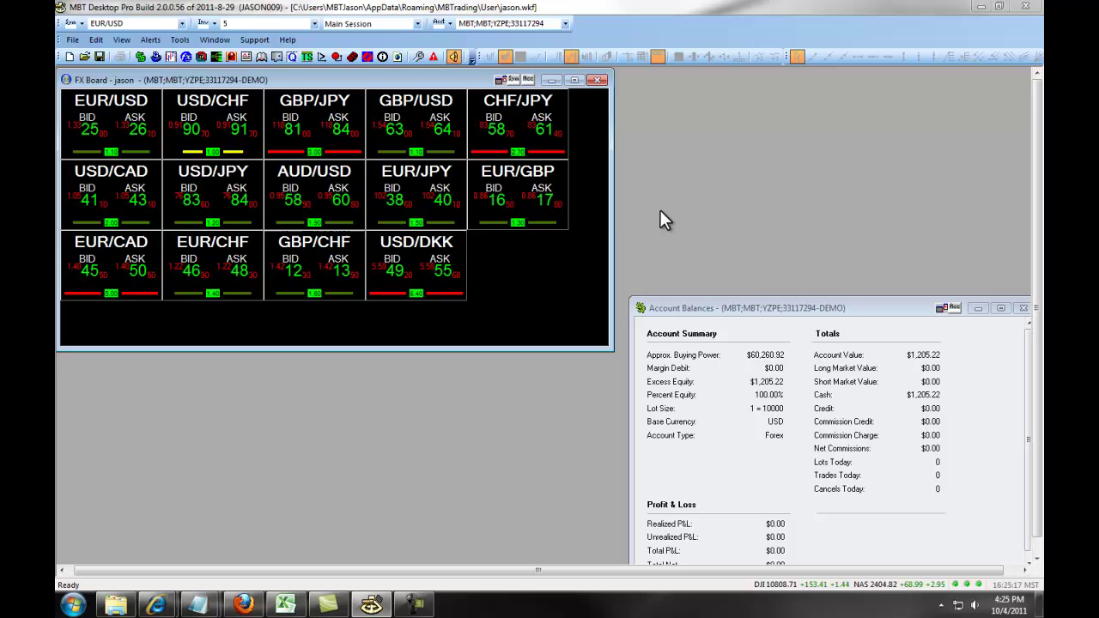
click(73, 40)
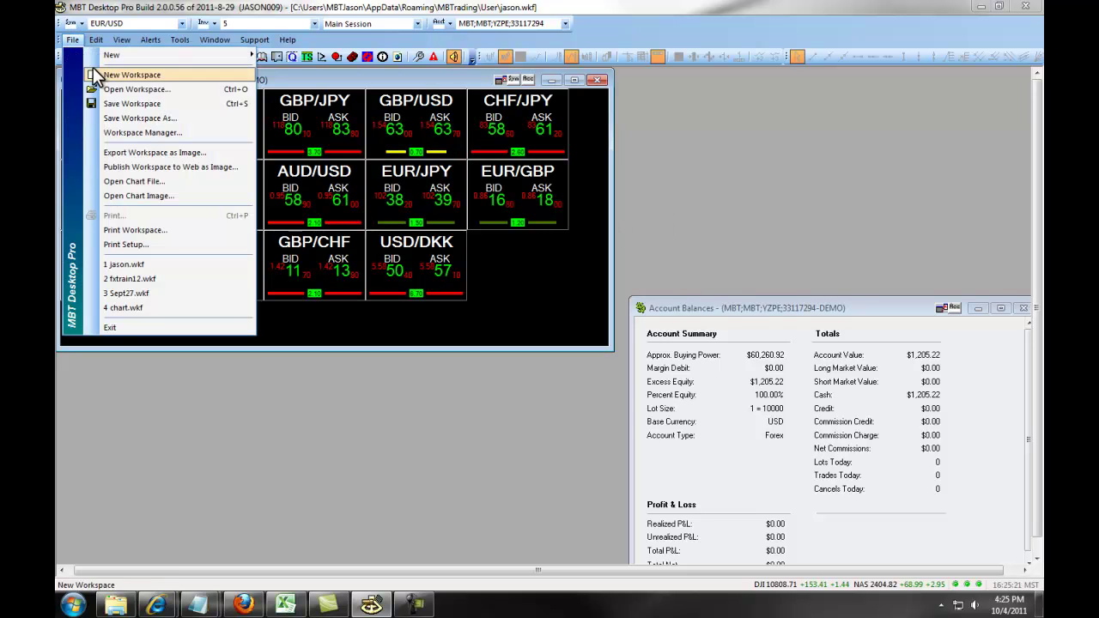
click(146, 134)
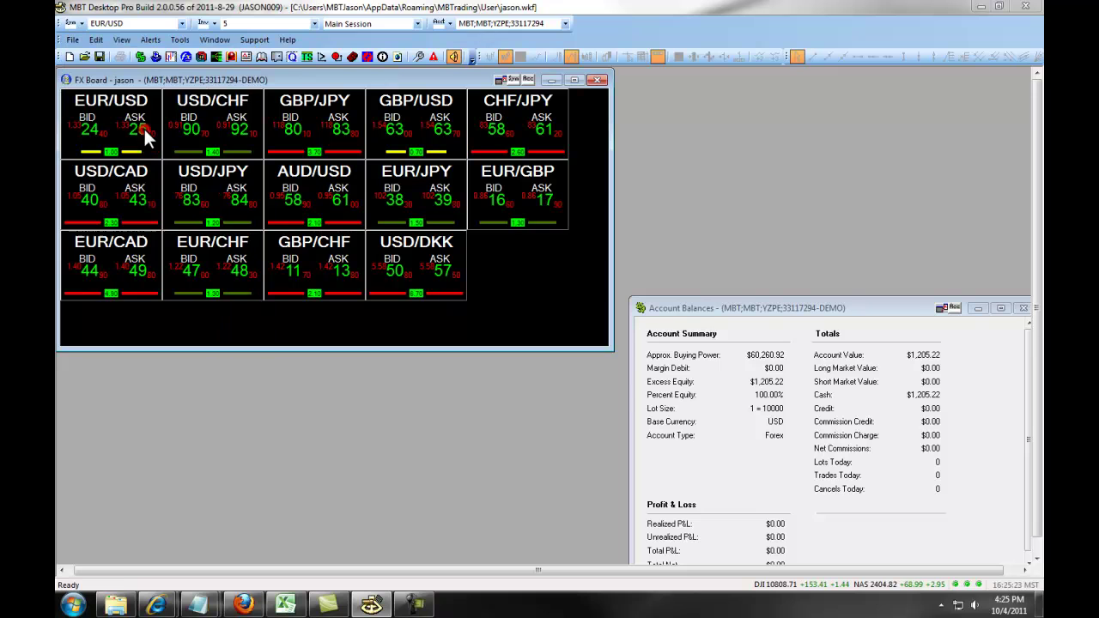
click(436, 268)
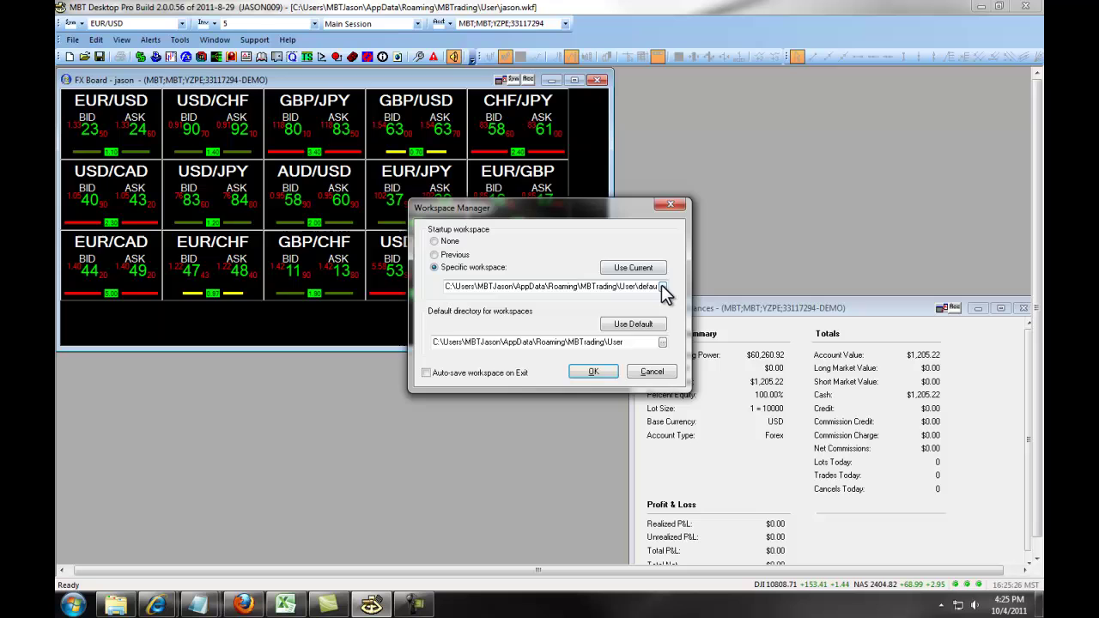
click(663, 286)
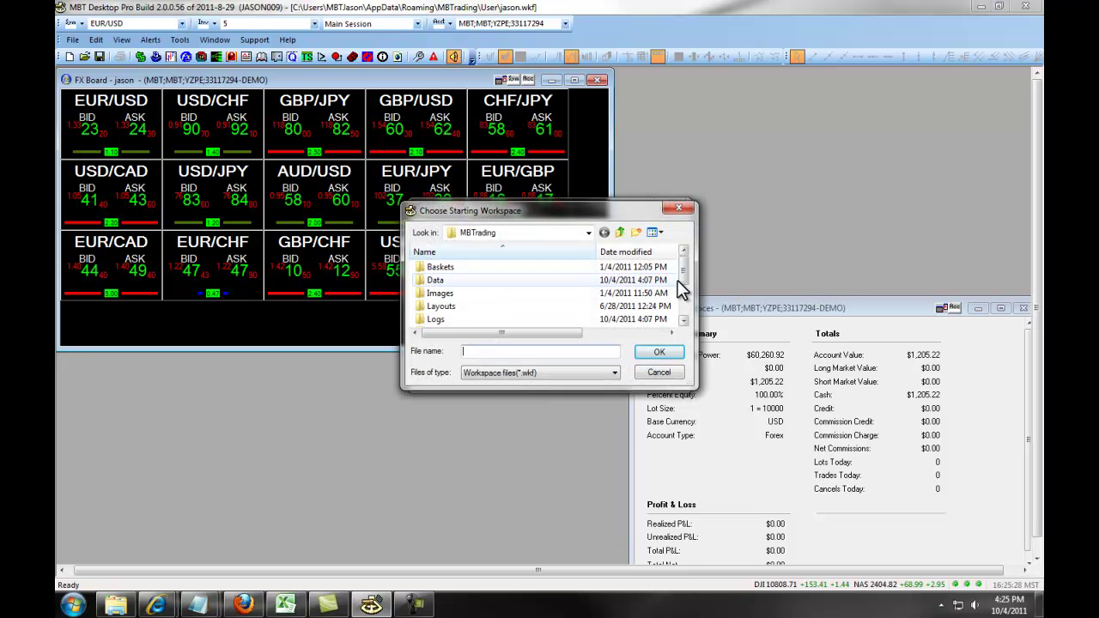
drag(684, 270, 690, 309)
double_click(537, 319)
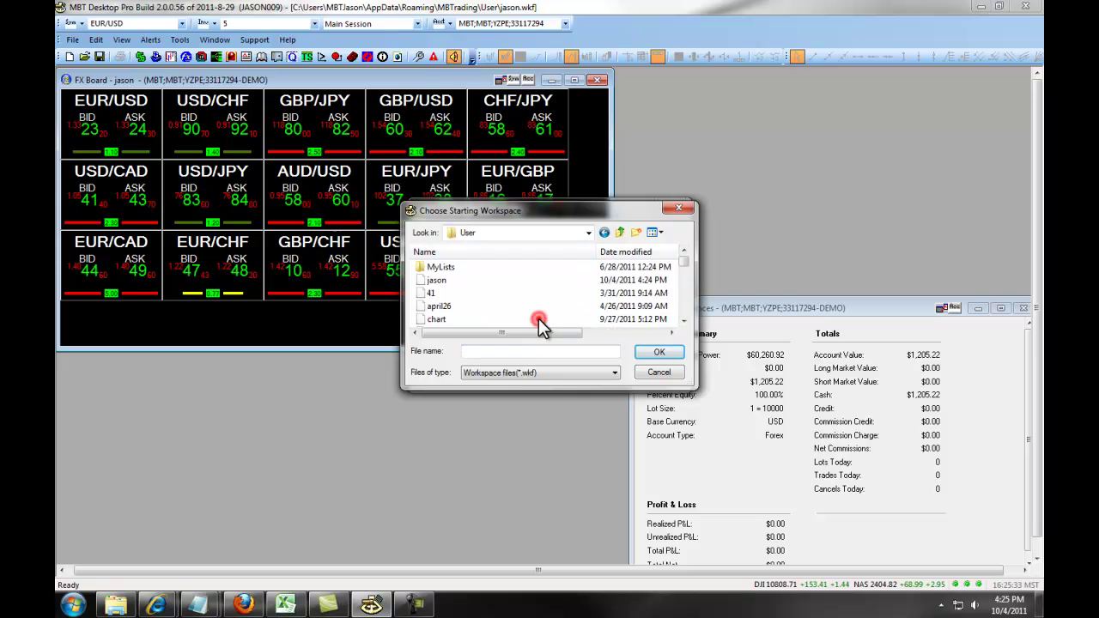
click(500, 308)
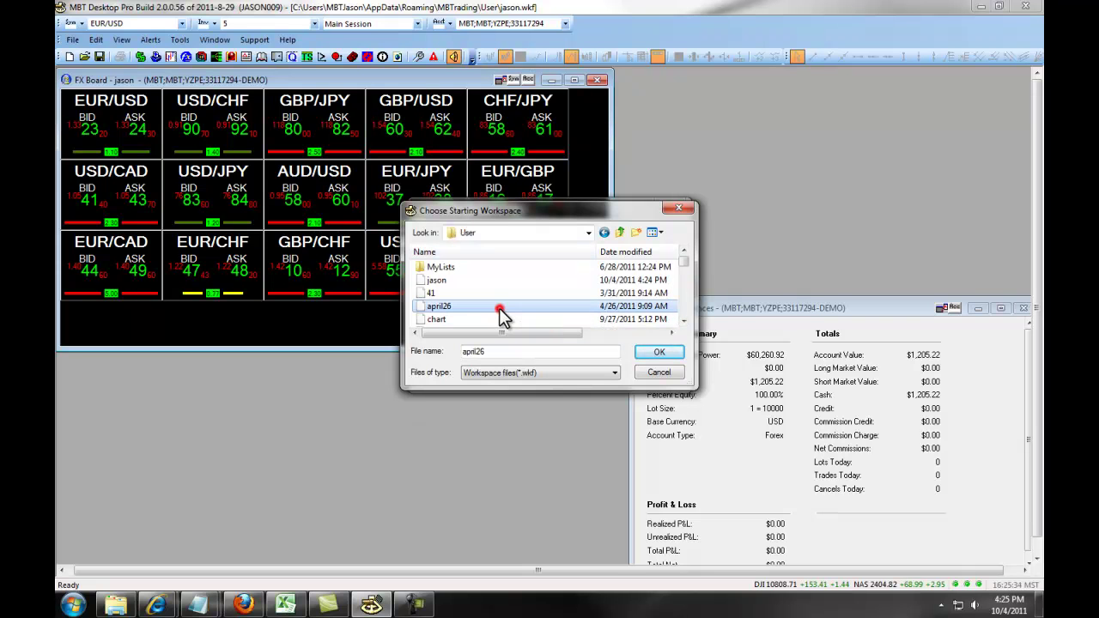
click(678, 208)
click(679, 208)
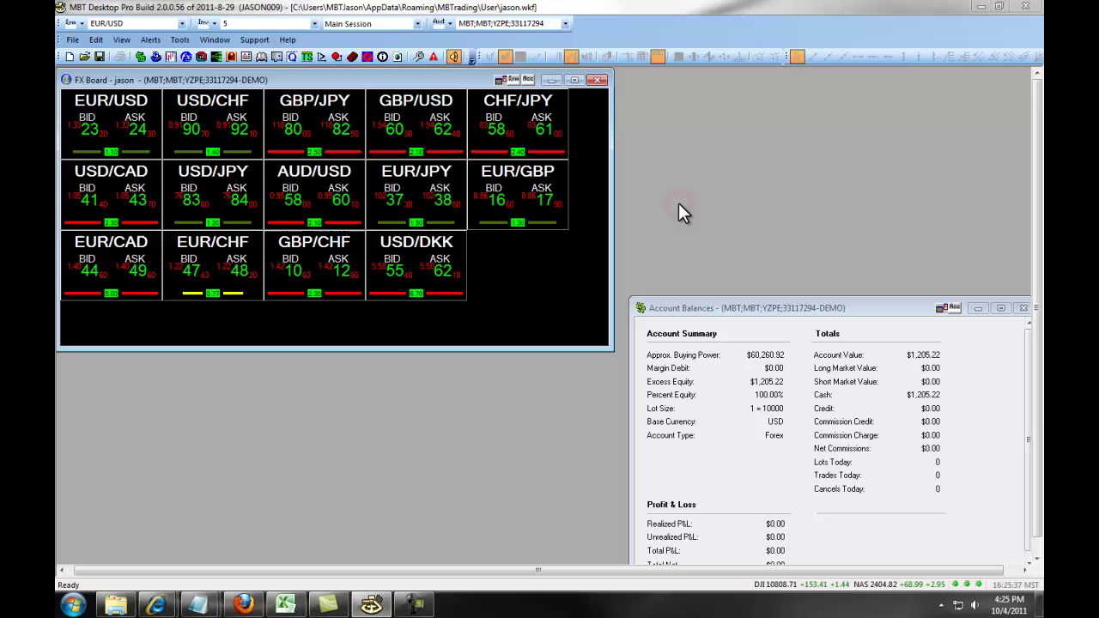